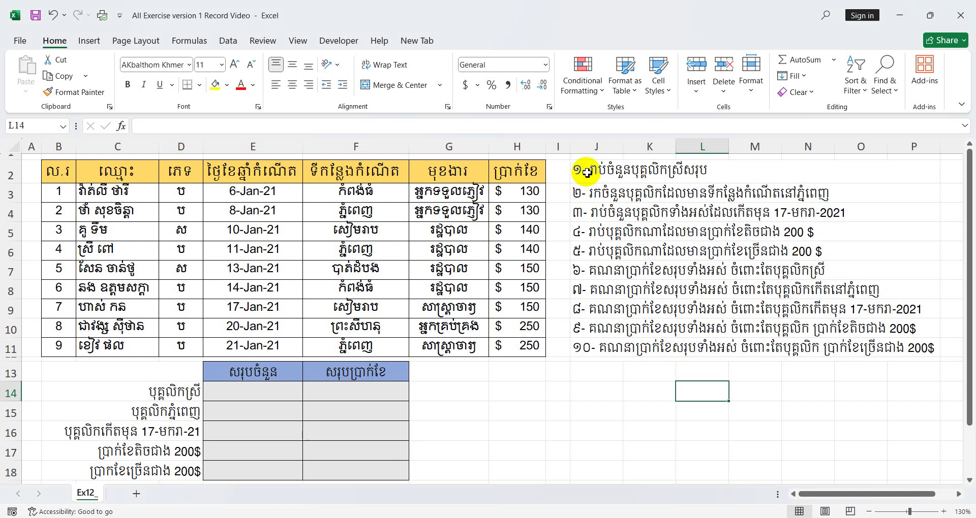
Highlight the first question, in cell J2, with a yellow fill.
click(587, 173)
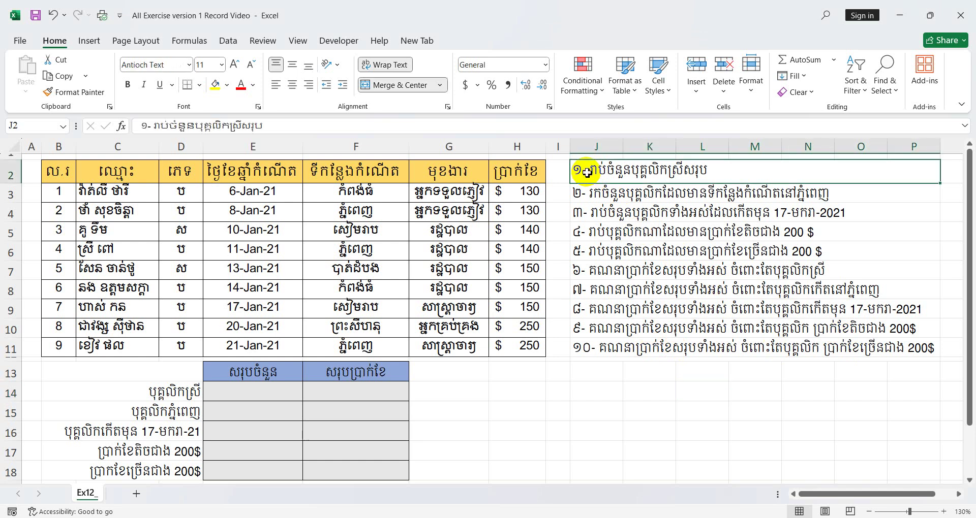
right_click(587, 173)
click(643, 110)
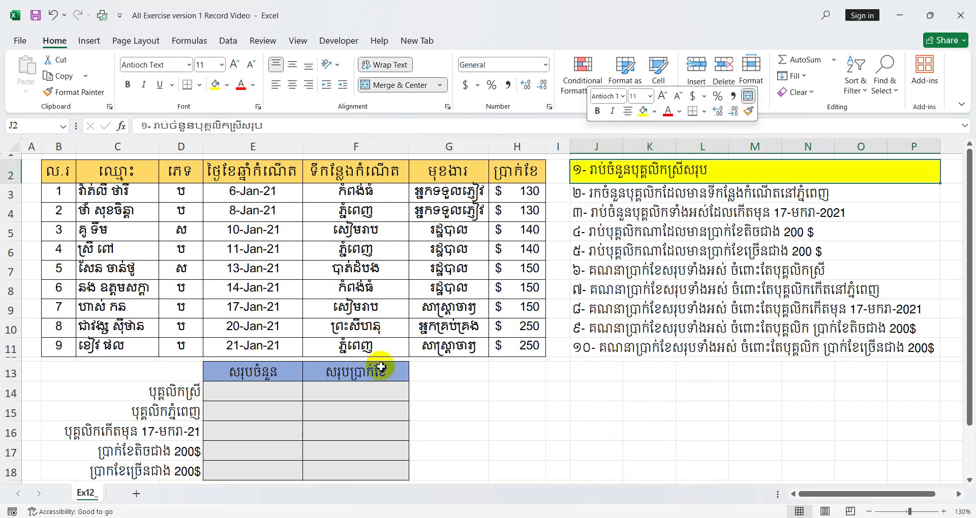
In E14, count the female staff from the gender column with =COUNTIF(D3:D11,"ស").
click(270, 395)
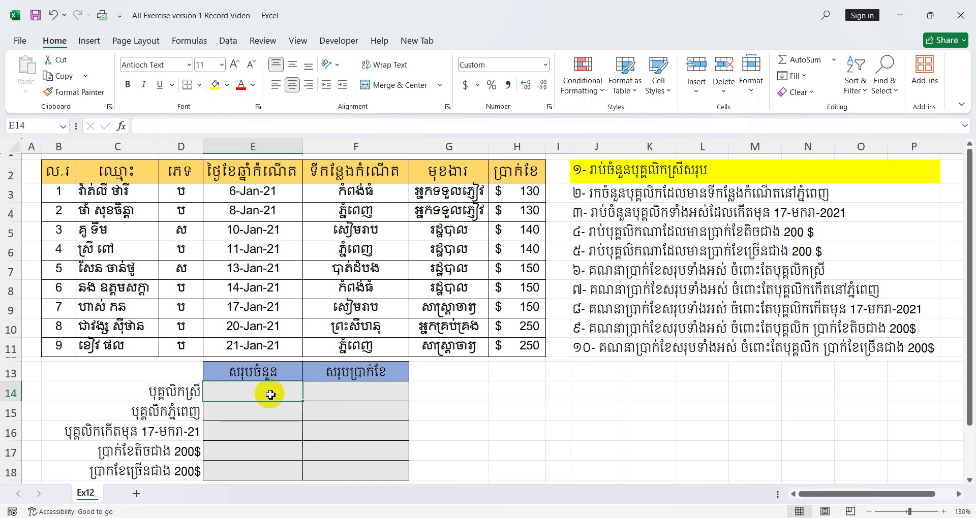
text(=C)
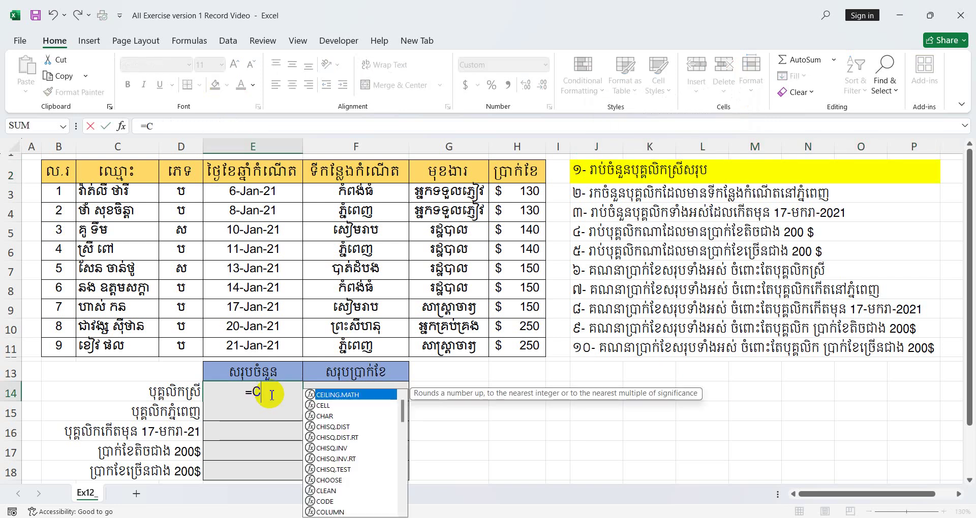
text(OUNTIF()
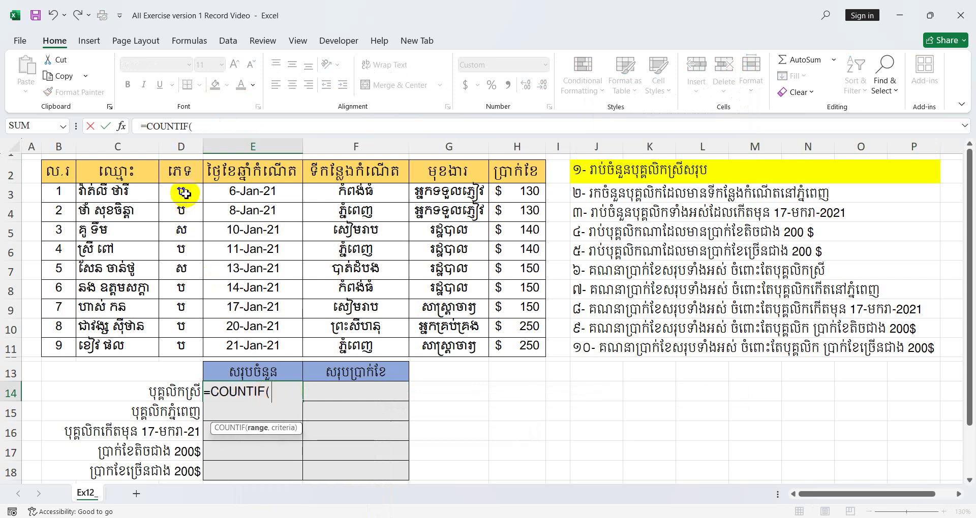
drag(184, 193, 189, 347)
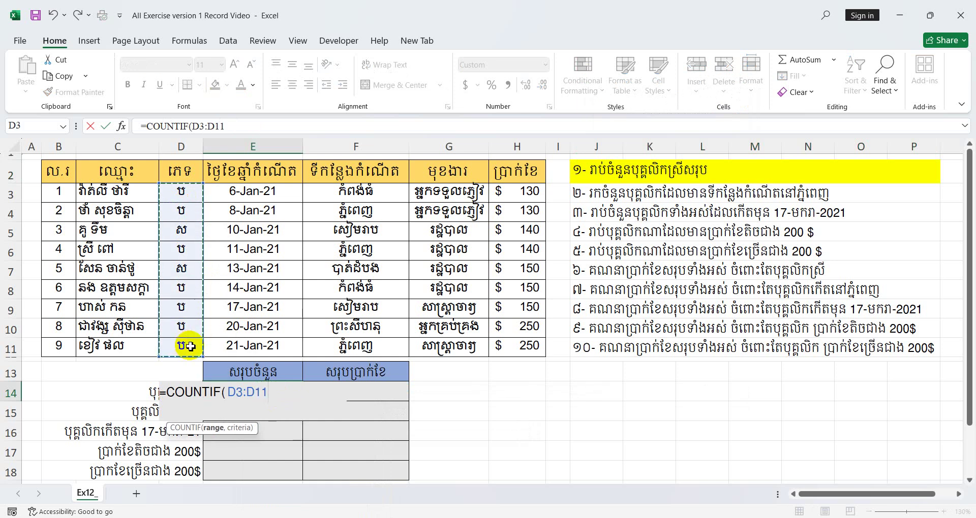
text(,")
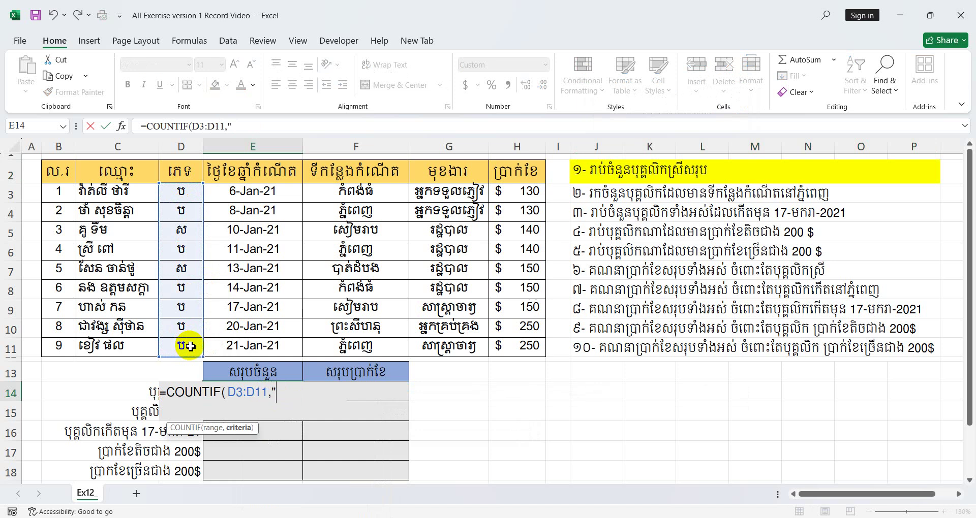
text(ស"))
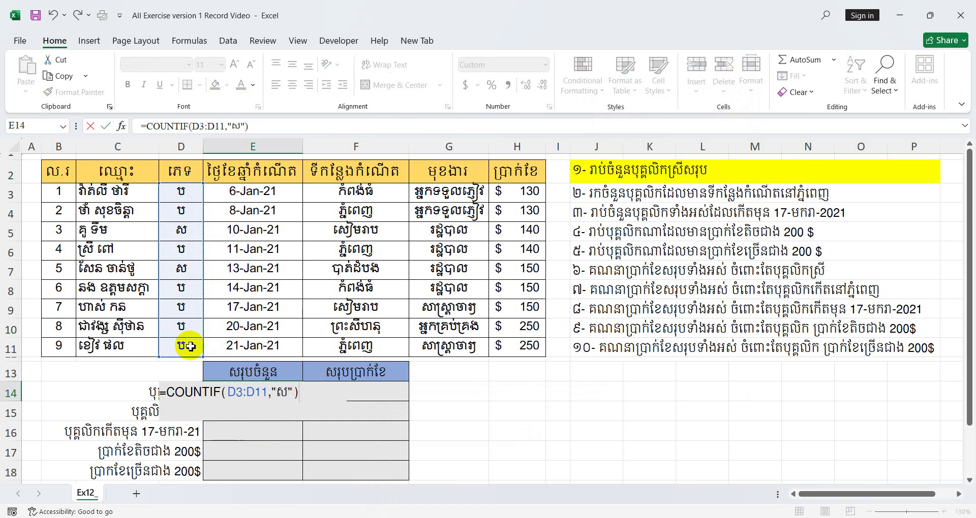
key(Return)
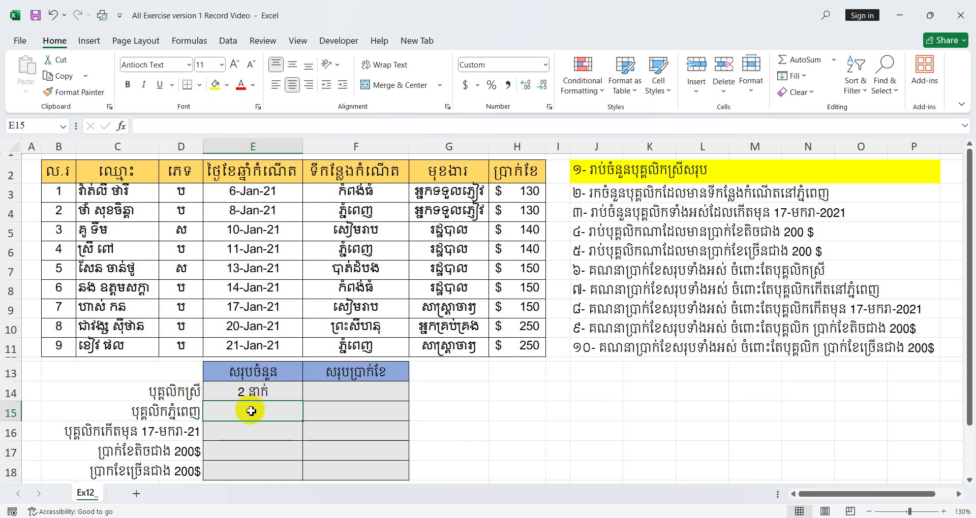
Highlight the second question, in cell J3, with a yellow fill.
click(605, 196)
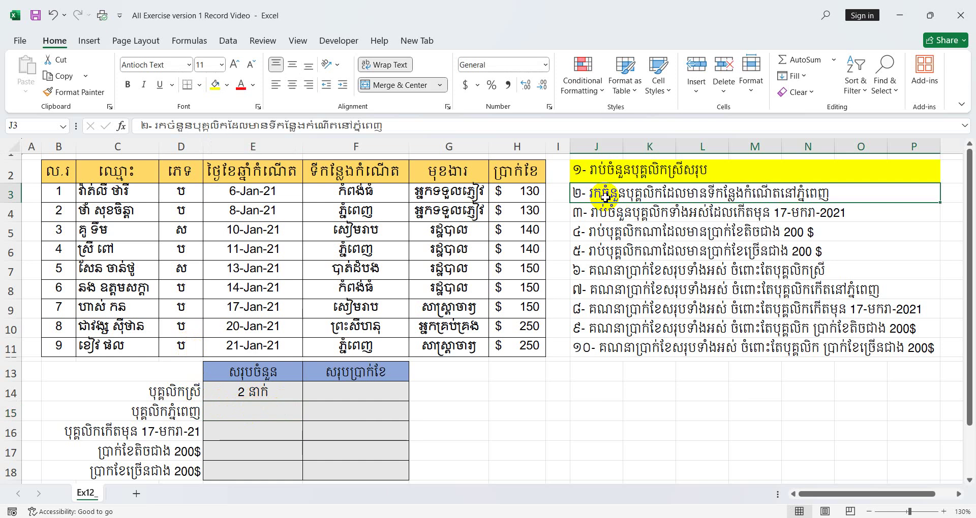
right_click(610, 198)
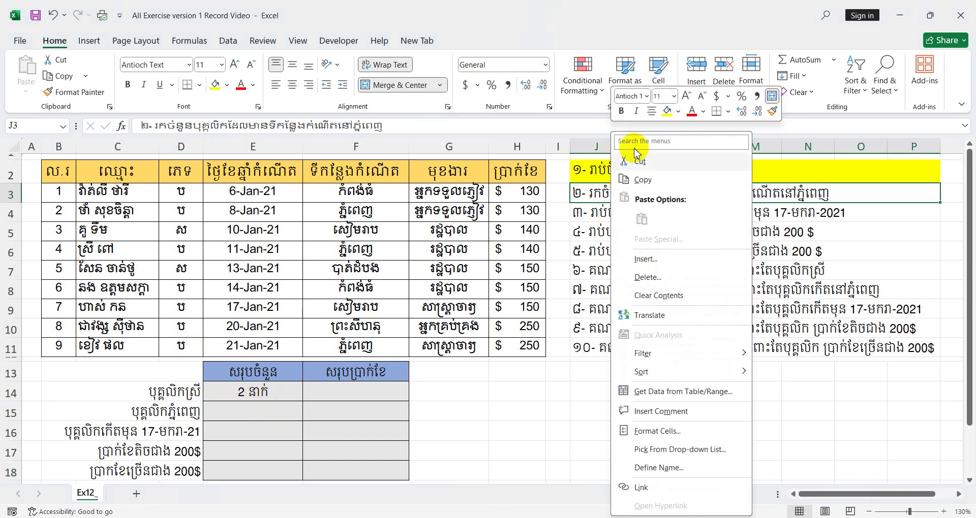
key(Escape)
In E15, count the staff born in Phnom Penh from the birthplace column with =COUNTIF(F3:F11,"ភ្នំពេញ").
click(266, 408)
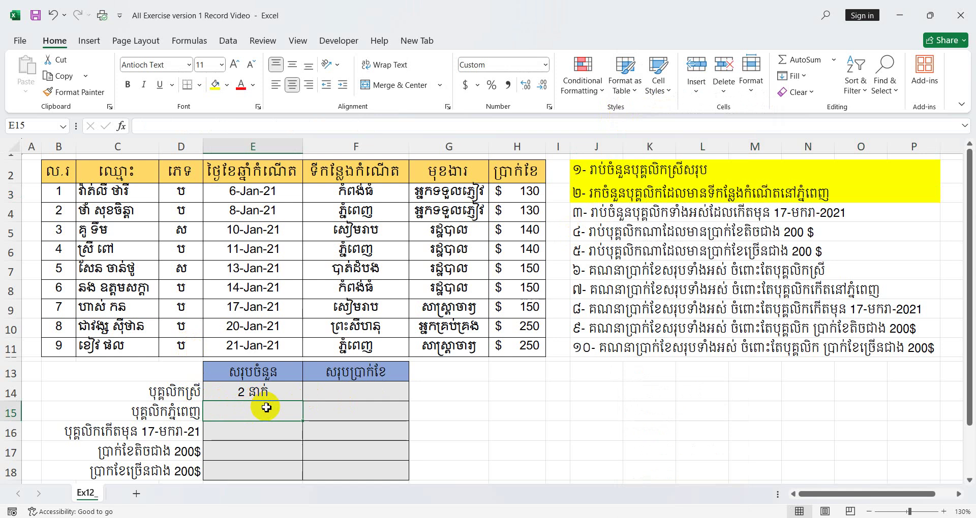
text(=C)
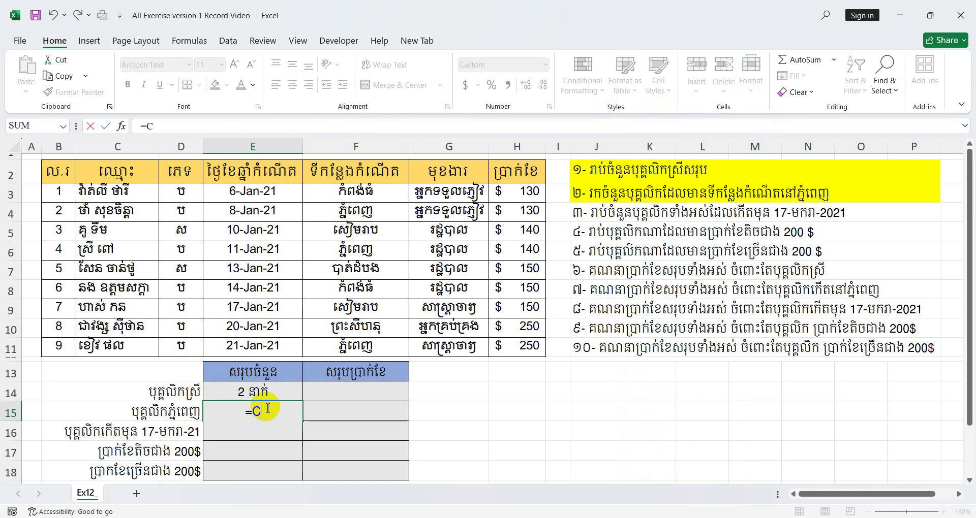
text(OUNTIF()
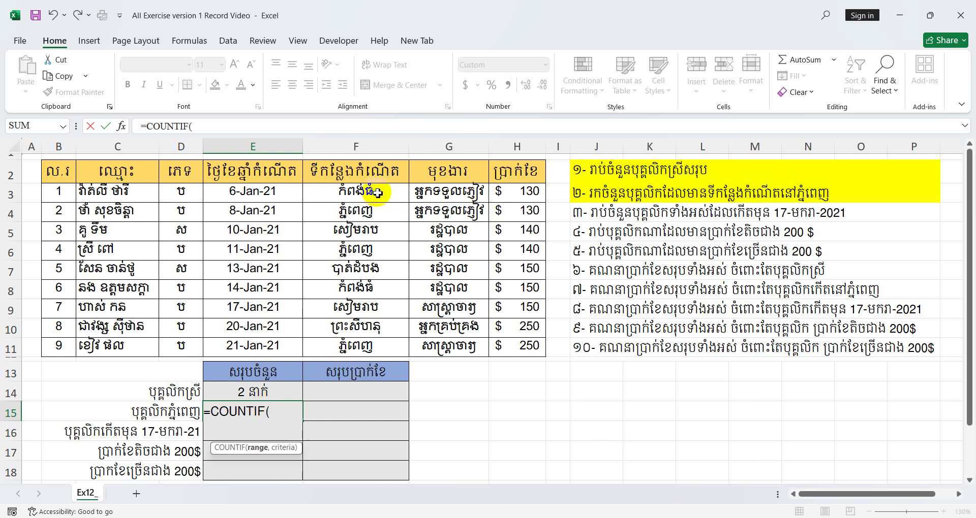
drag(377, 192, 374, 346)
text(,)
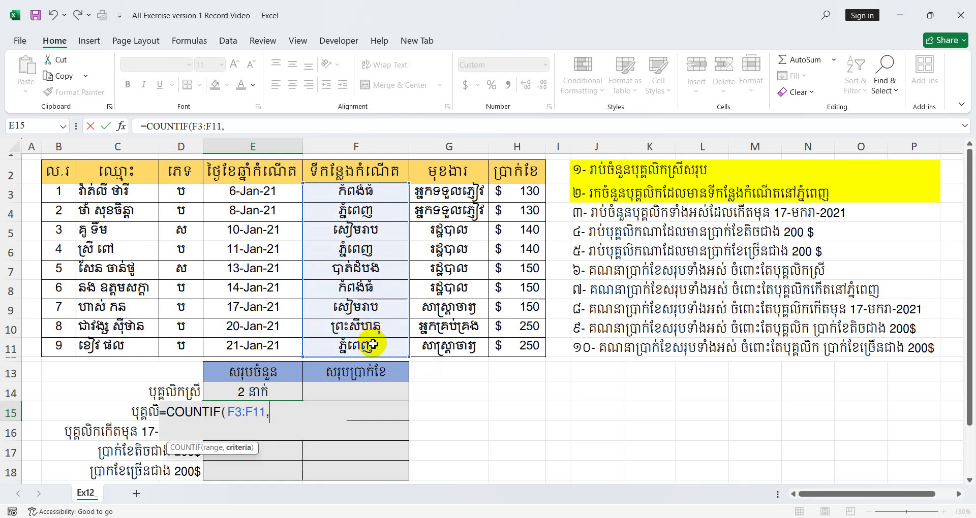
text(""))
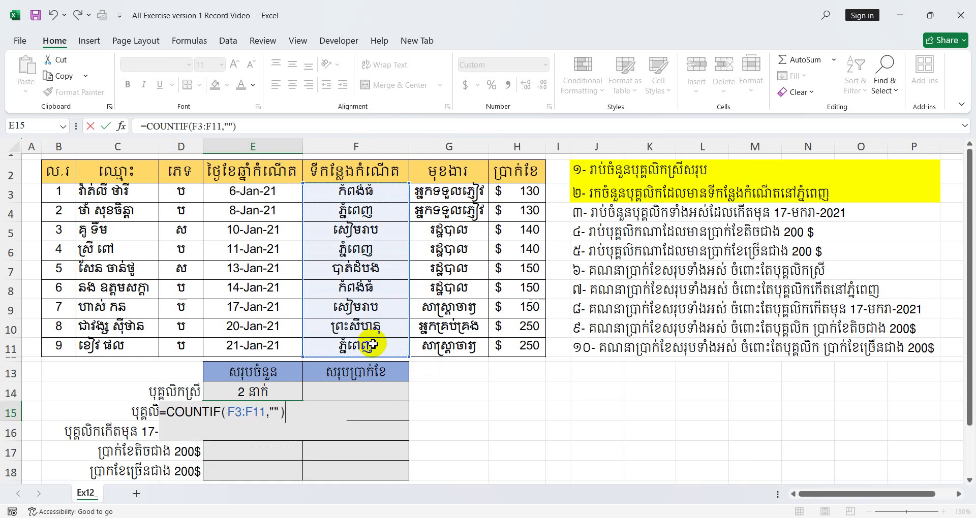
click(276, 413)
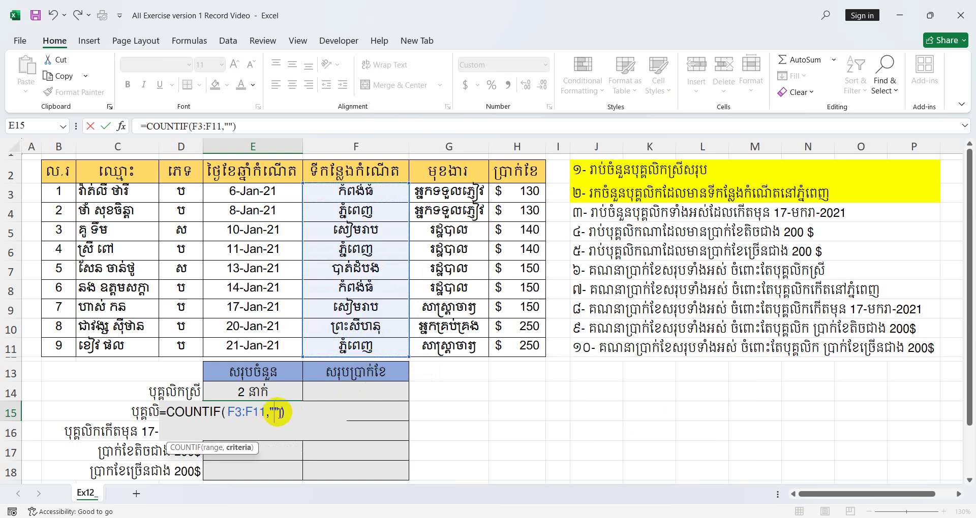
text(ភ្ន)
key(BackSpace)
text(ពេញ)
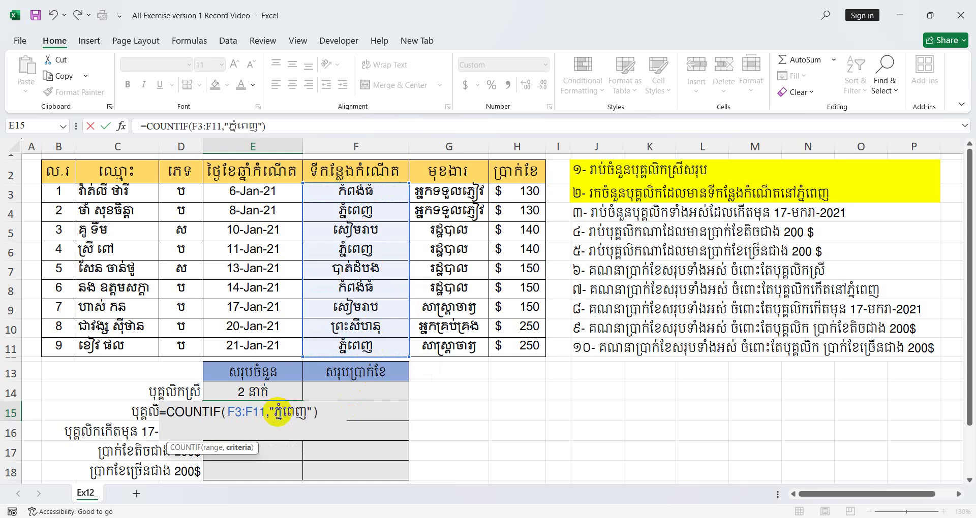
key(Return)
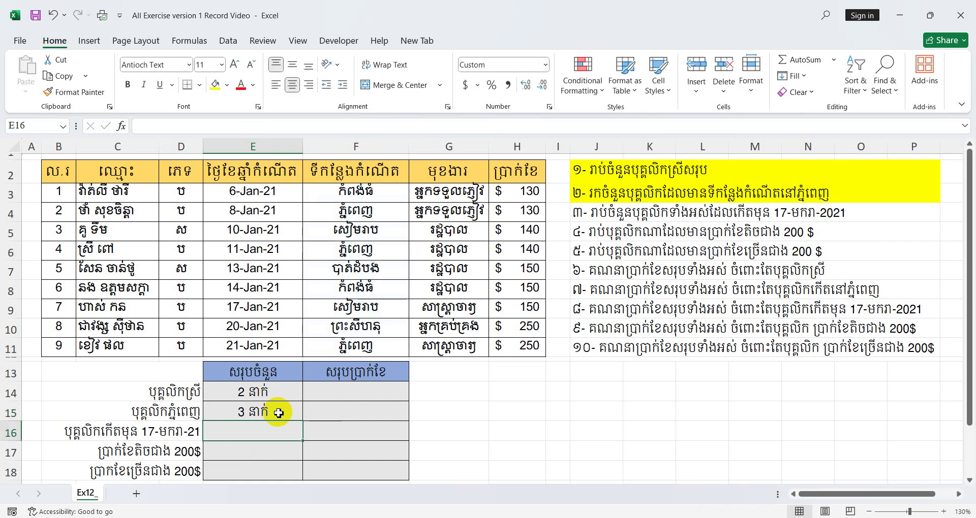
click(279, 413)
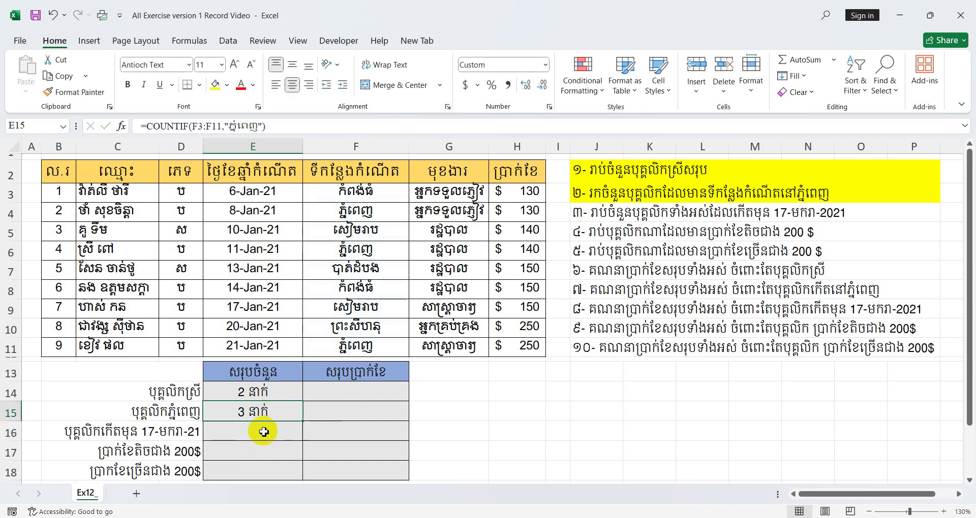
Highlight the third question, in cell J4, with a yellow fill.
click(622, 215)
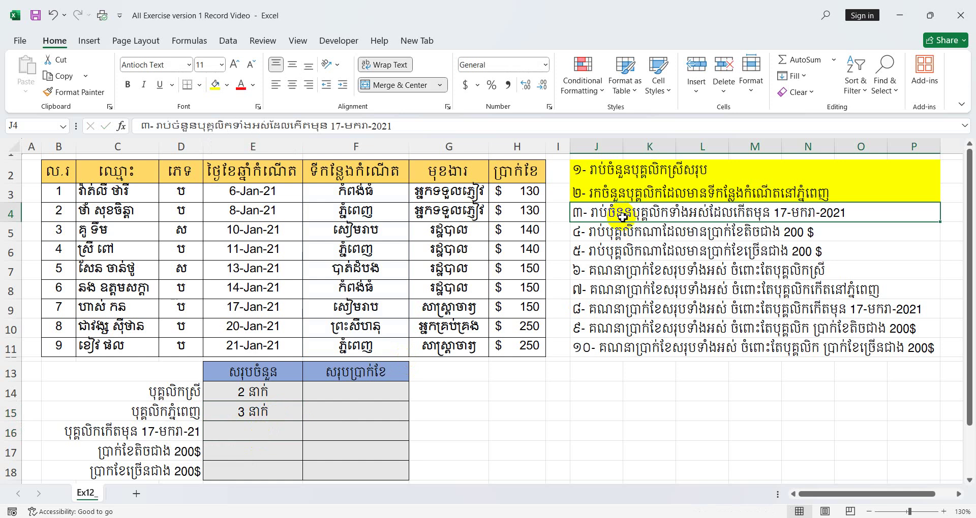
right_click(623, 218)
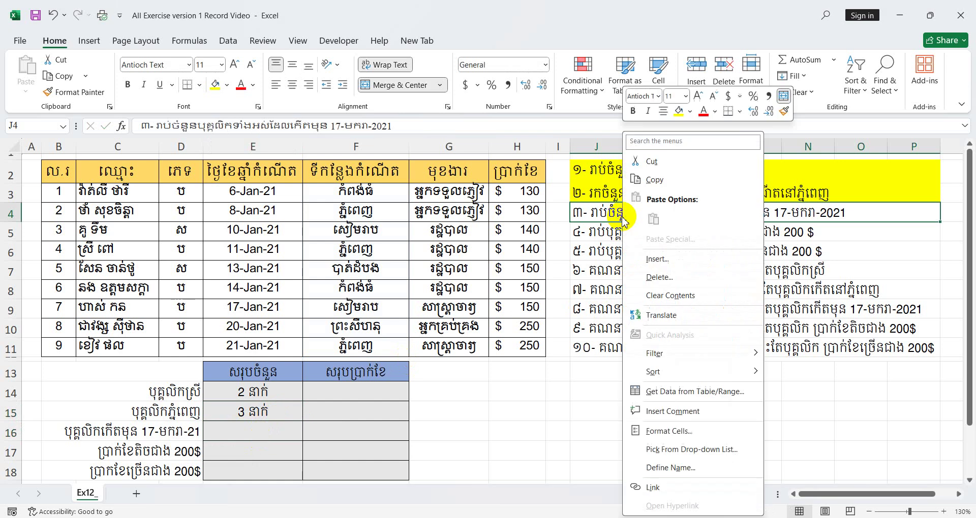
click(679, 110)
In E16, count the staff born before 17 January 2021 with =COUNTIF(E3:E11,"<17-Jan-21").
click(247, 436)
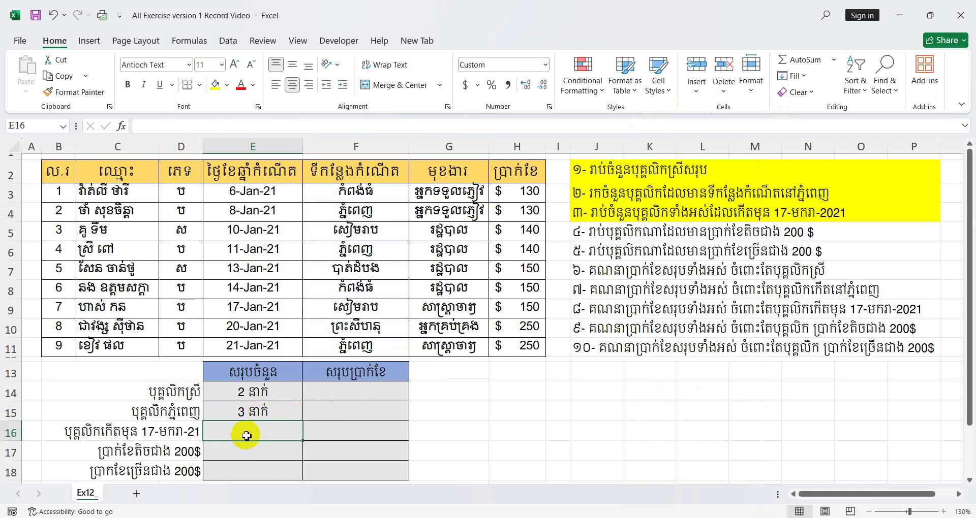
text(ឲ)
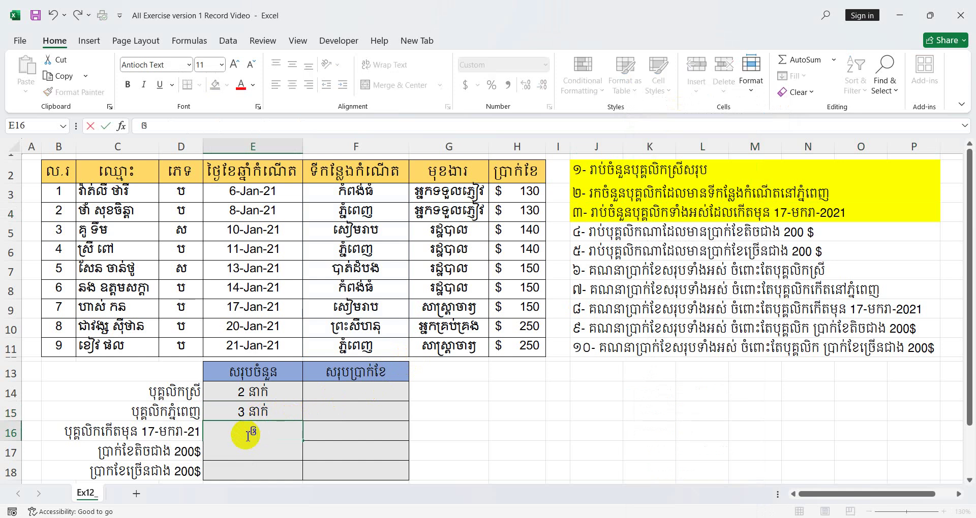
key(BackSpace)
text(=)
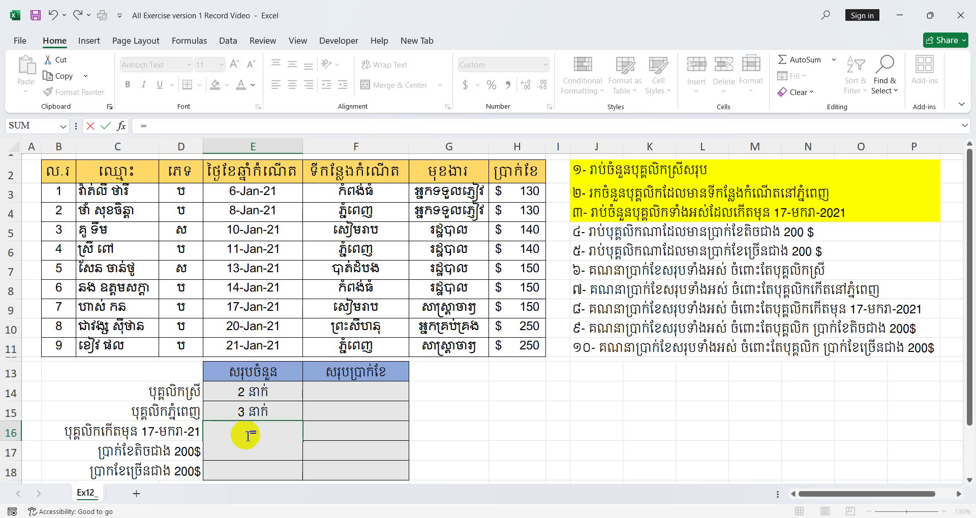
text(COUNTIF)
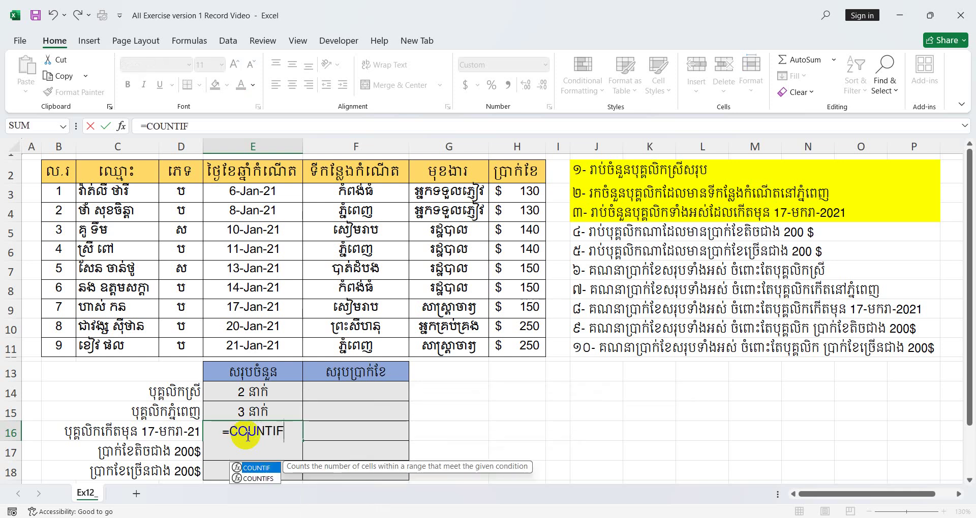
text(()
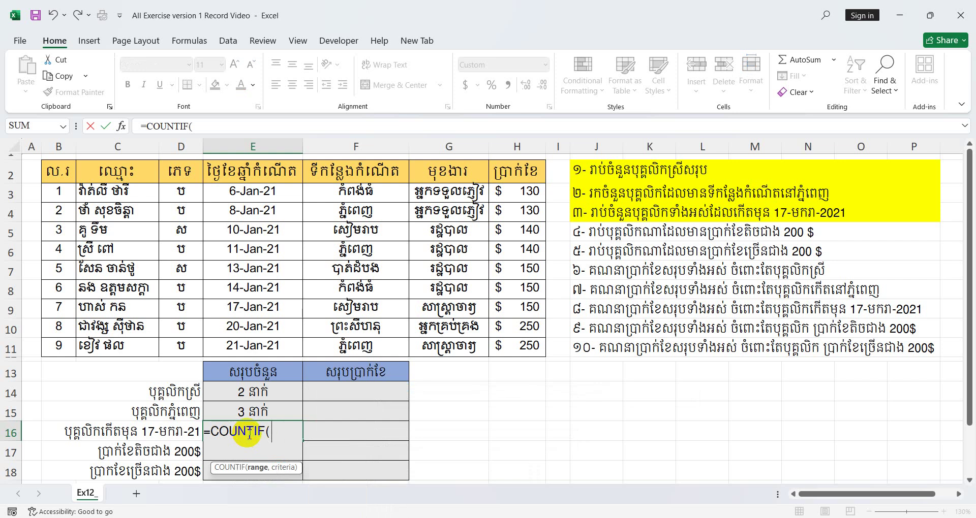
drag(283, 197, 282, 345)
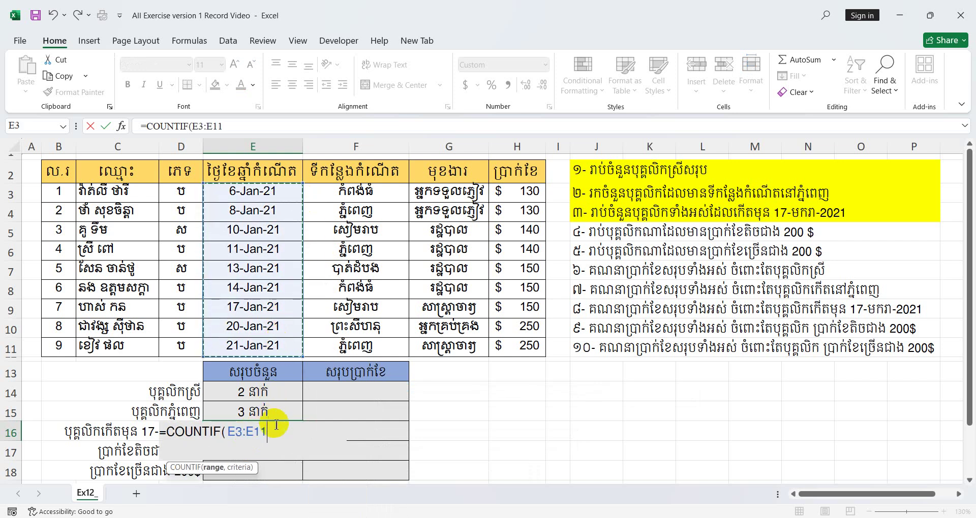
text(,"")
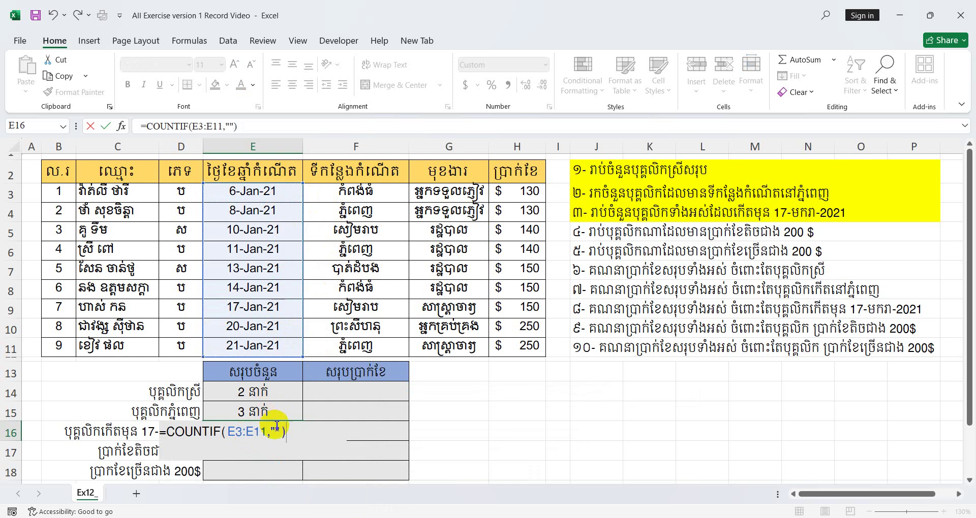
text())
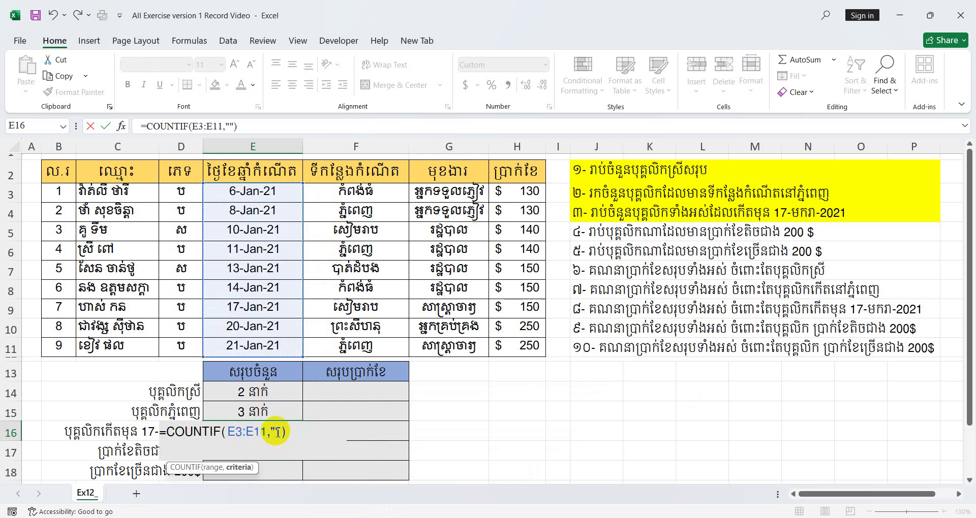
text(<17-Jan-)
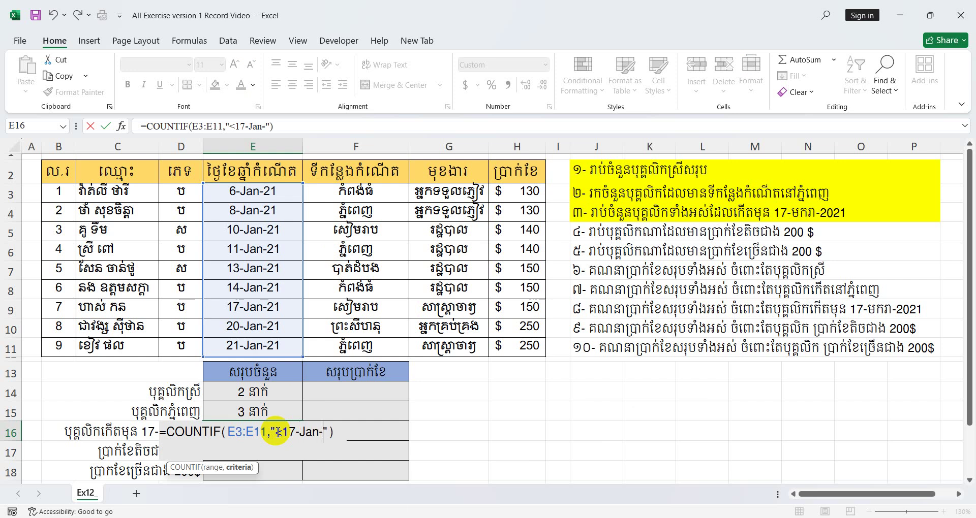
text(21)
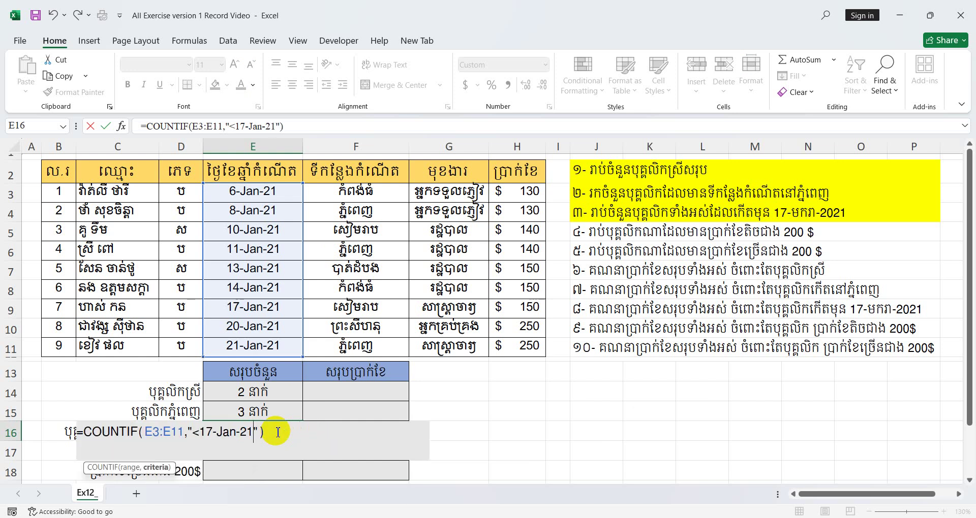
text(")
key(Return)
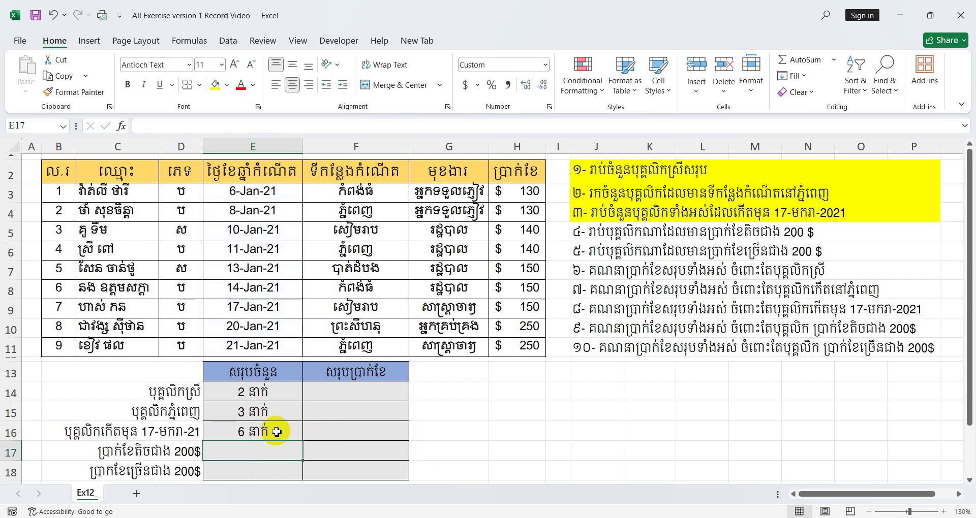
click(277, 433)
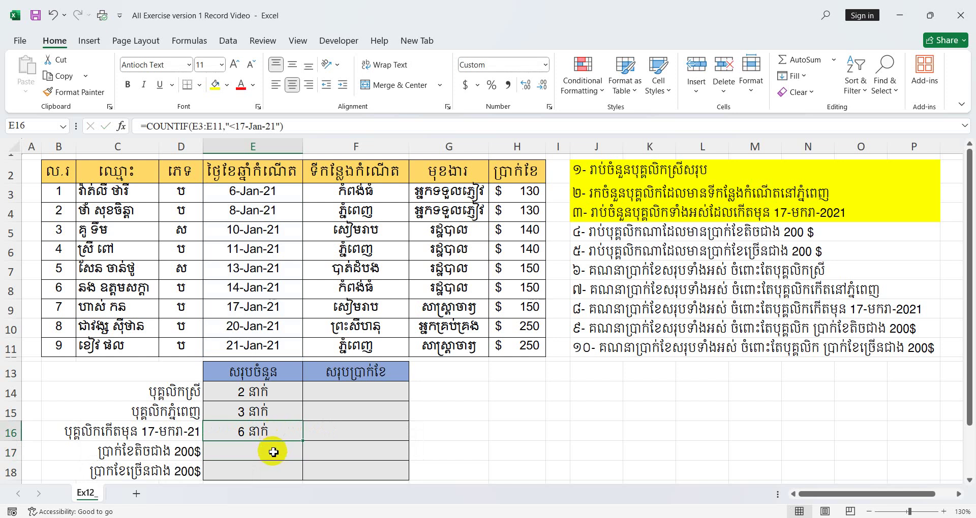
Highlight the fourth question, in cell J5, with a yellow fill.
click(612, 239)
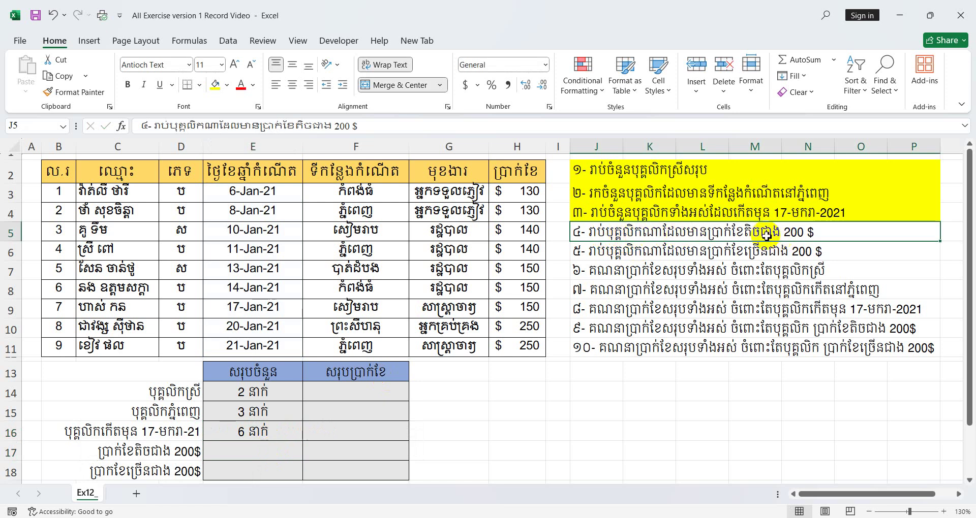
right_click(633, 237)
click(688, 111)
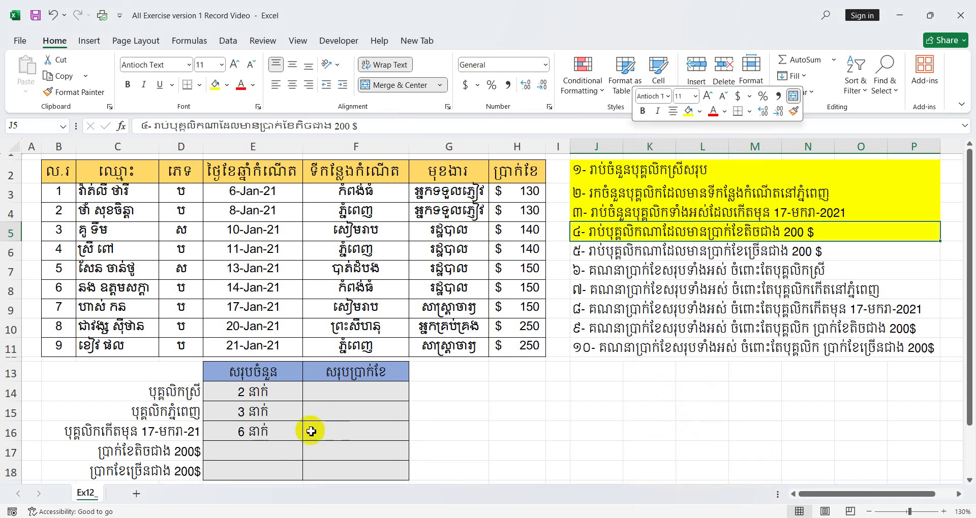
In E17, count the staff earning less than $200 from the salary column with =COUNTIF(H3:H11,"<200").
click(260, 452)
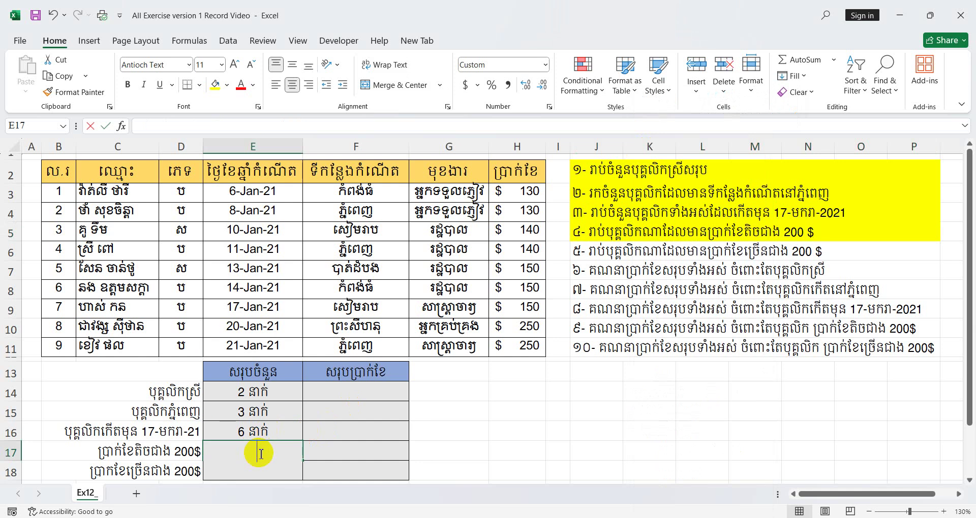
text(=COUN)
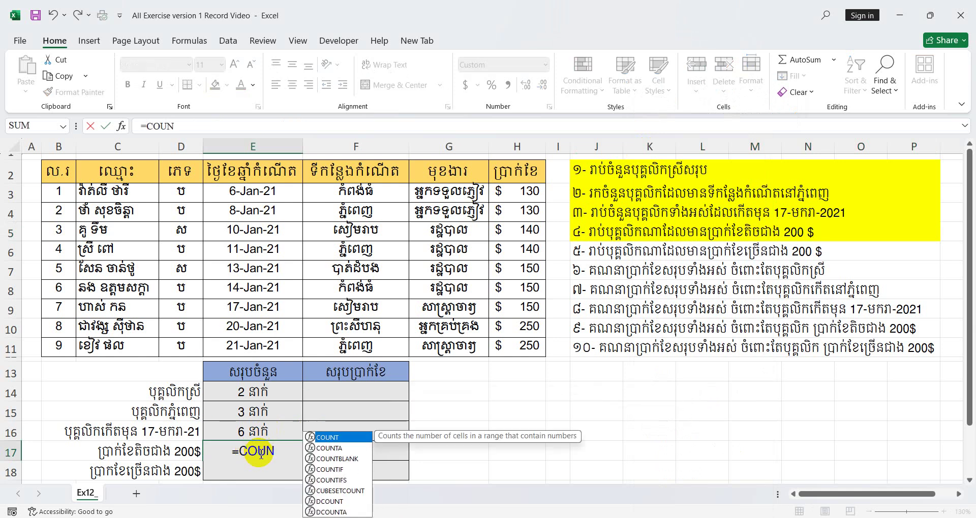
text(TIF()
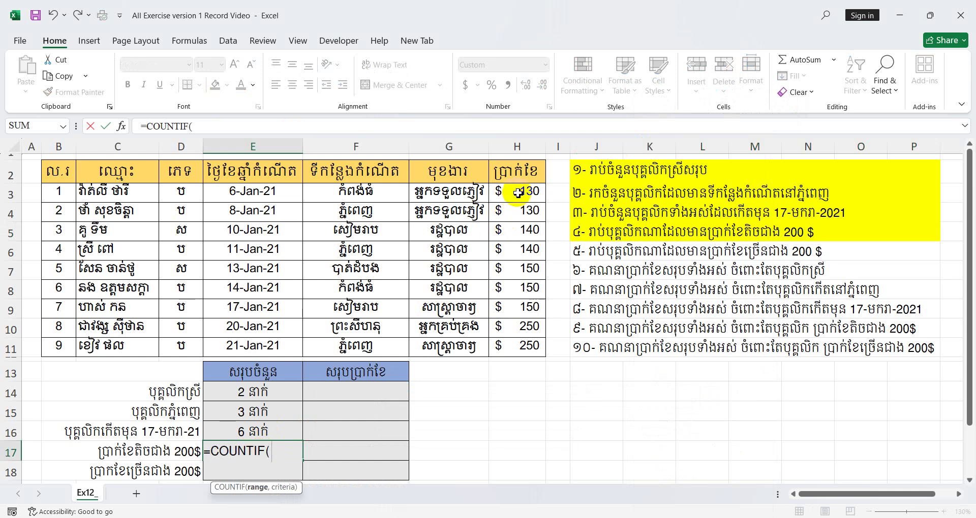
drag(521, 191, 523, 347)
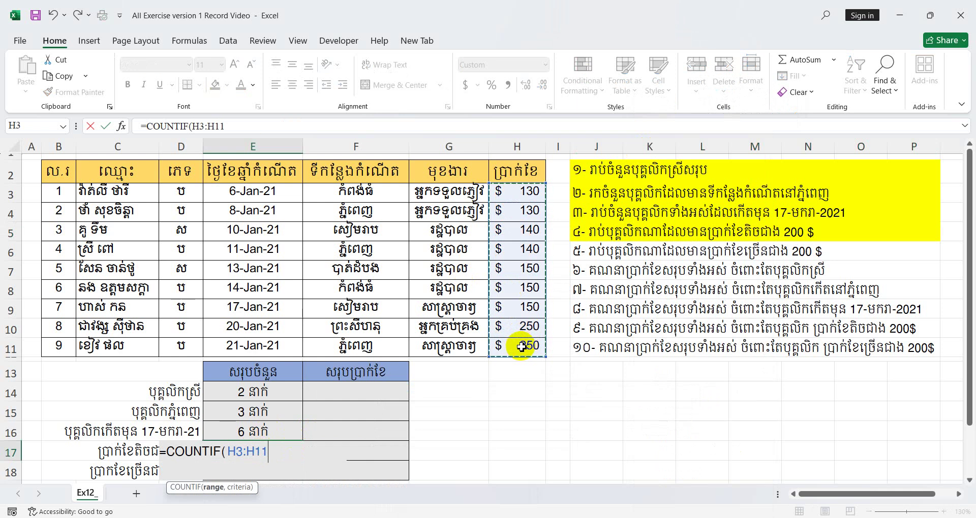
text(,)
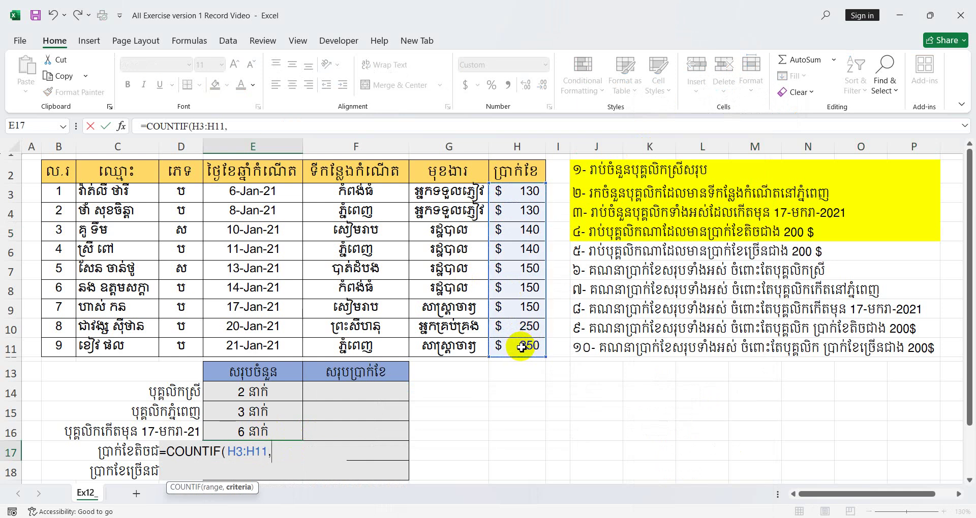
text(""))
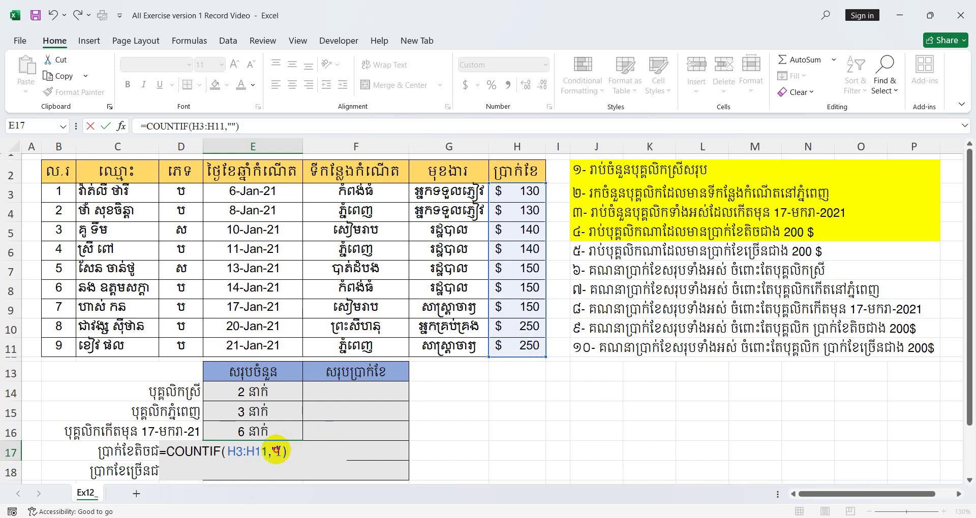
click(276, 451)
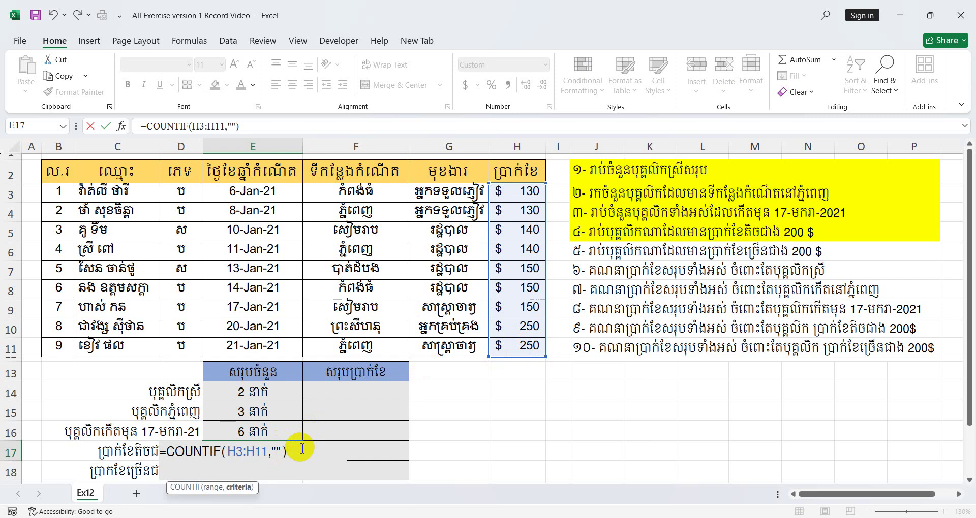
text(<200)
key(ctrl+Return)
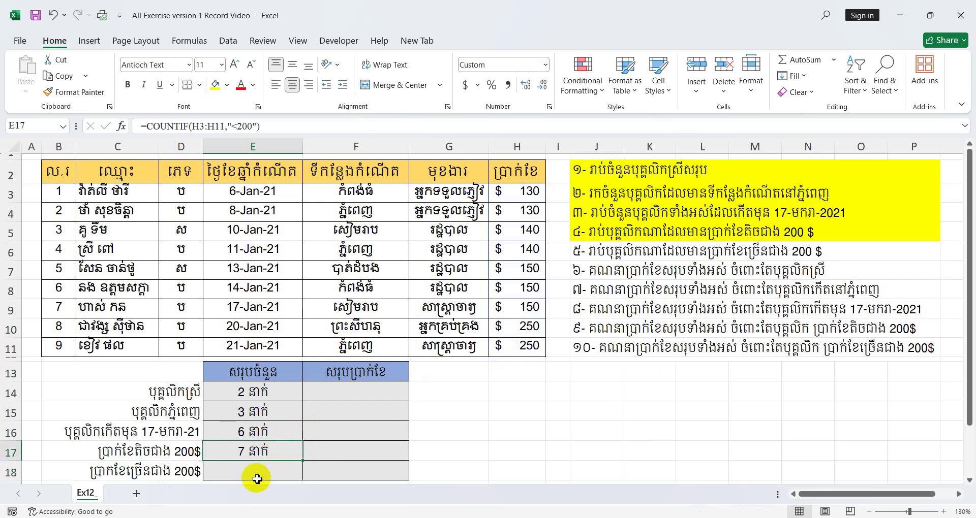
Highlight the fifth question, in cell J6, with a yellow fill.
click(601, 256)
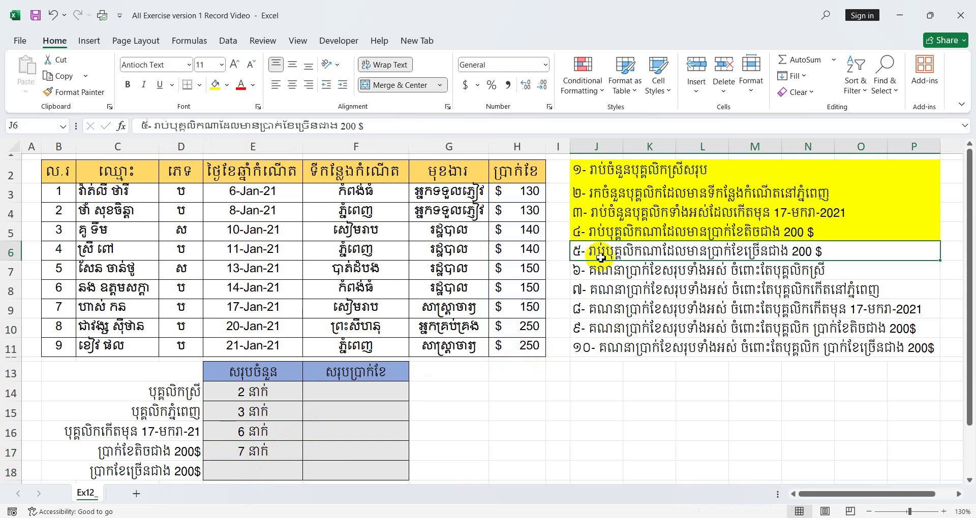
right_click(600, 257)
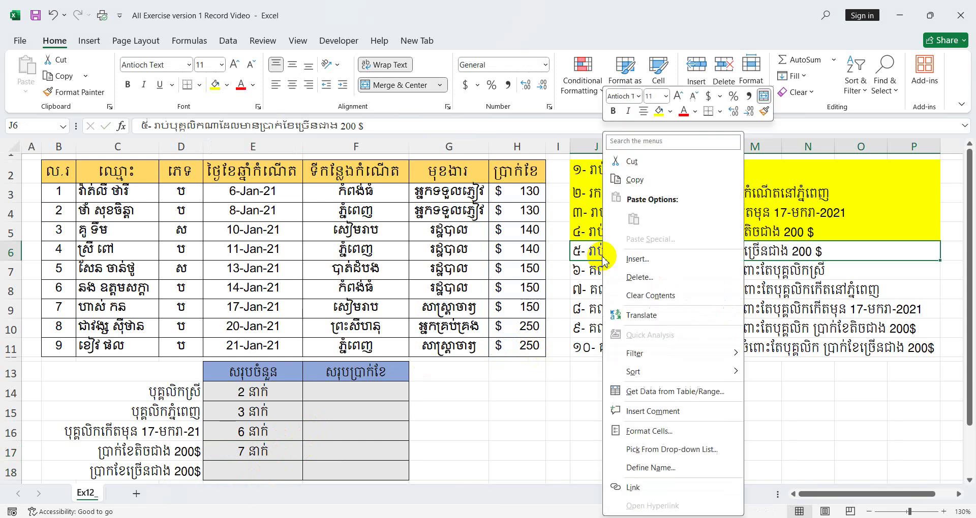
key(Escape)
In E18, count the staff earning more than $200 from the salary column with =COUNTIF(H3:H11,">200").
click(267, 474)
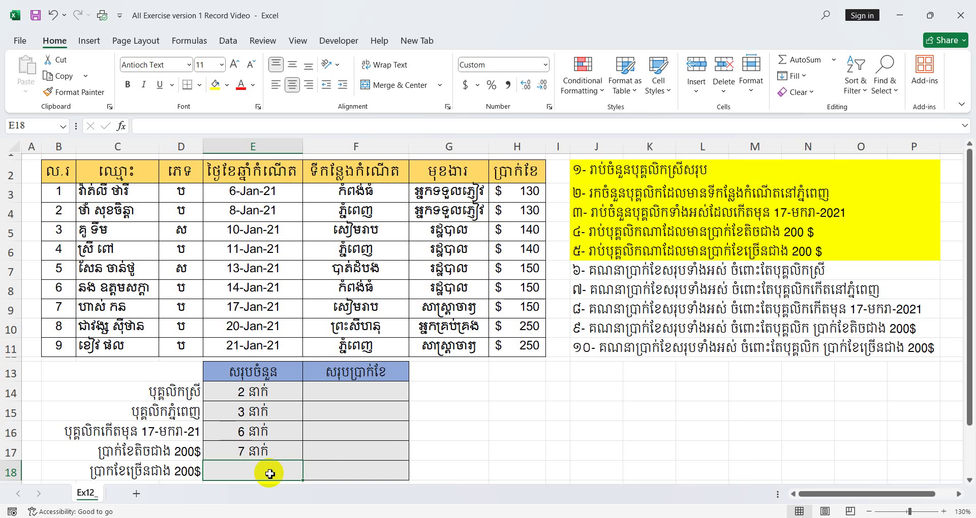
text(=CPI)
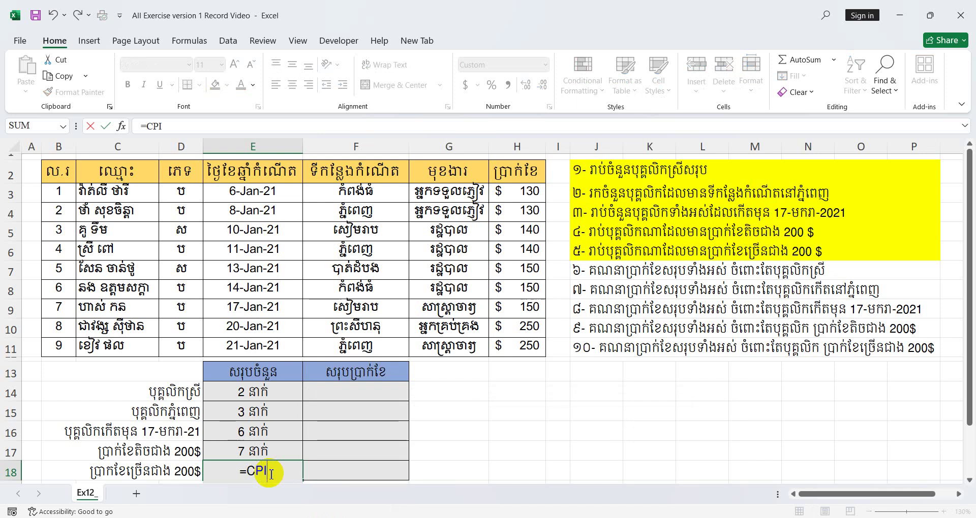
text(M)
key(BackSpace)
key(BackSpace)
key(BackSpace)
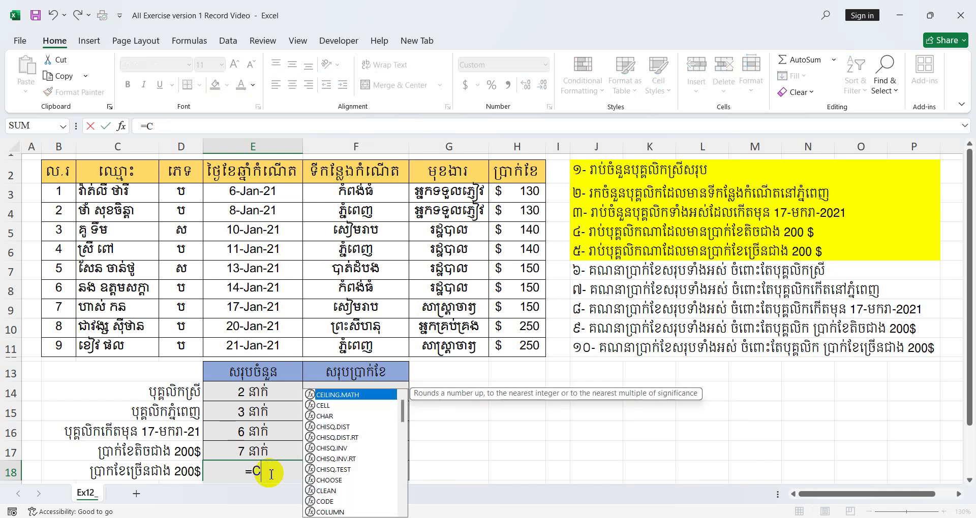
text(OUNTIF()
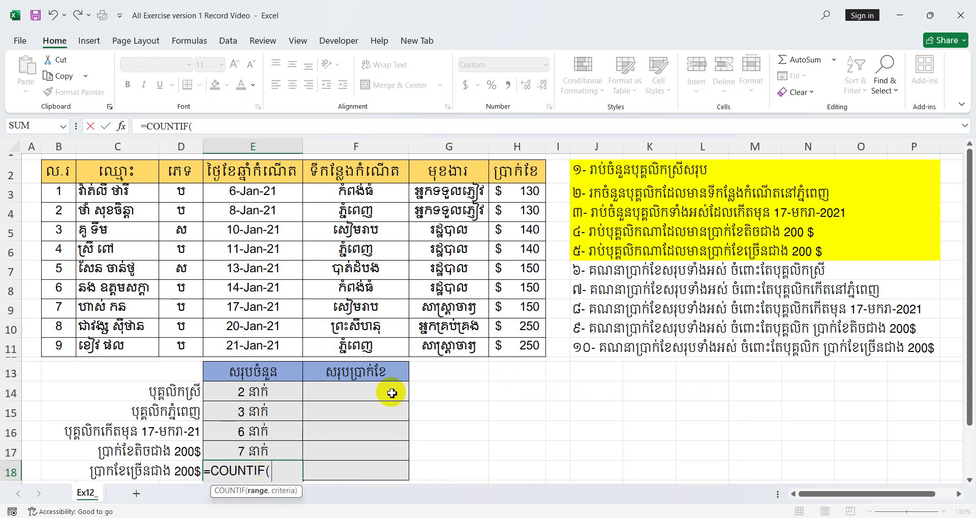
drag(528, 193, 522, 350)
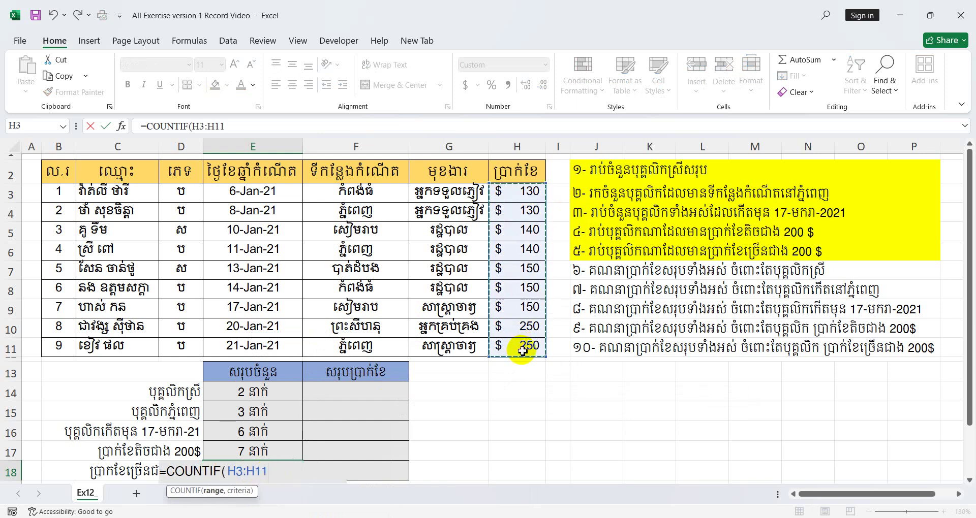
text(,""))
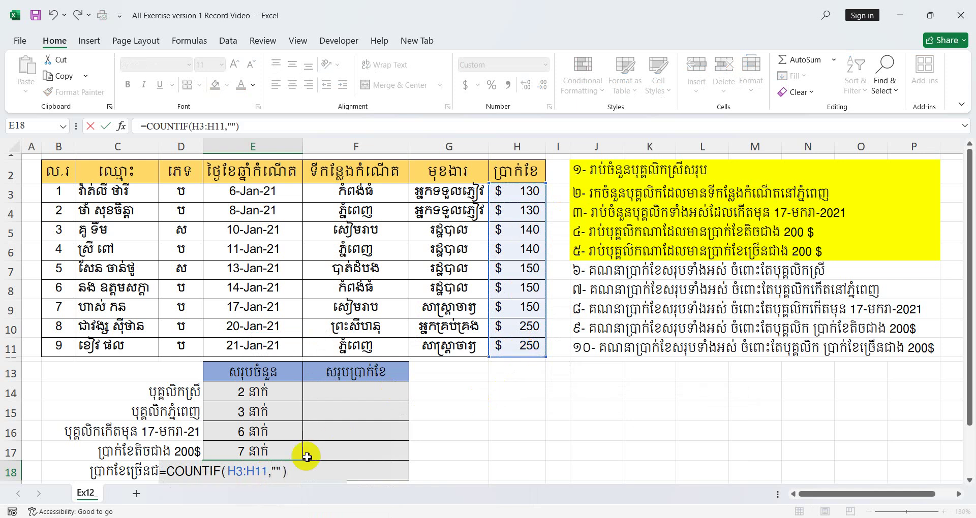
click(277, 471)
text(>200)
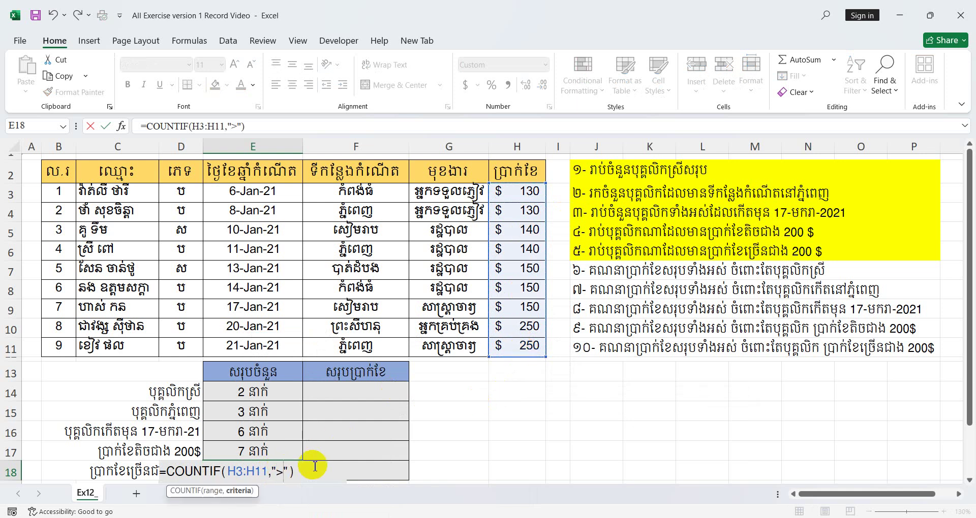
key(Return)
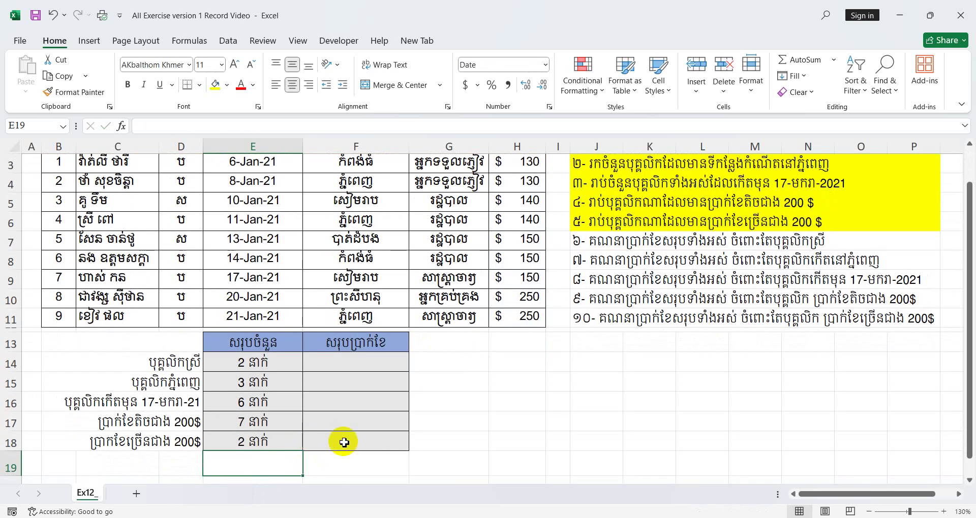
Highlight the sixth question, in cell J7, with a yellow fill.
scroll(494, 440, up, 1)
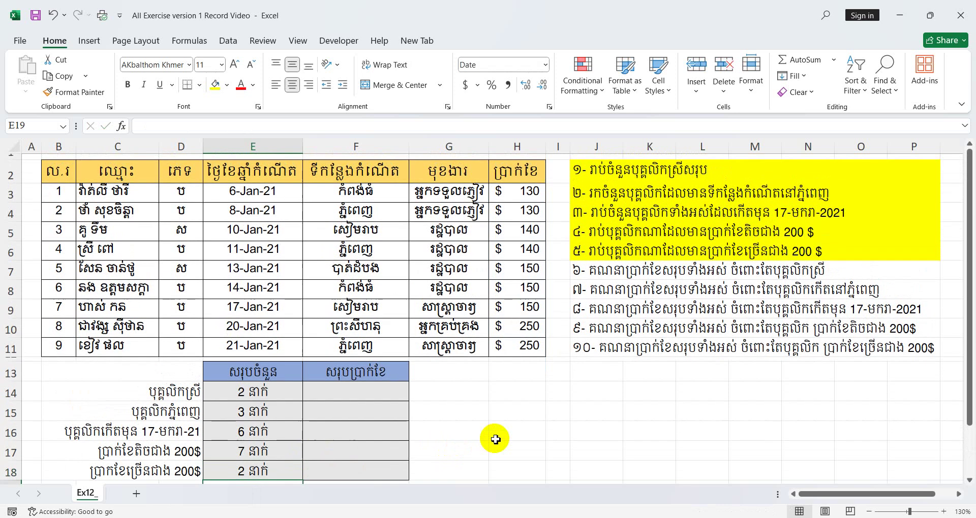
click(355, 398)
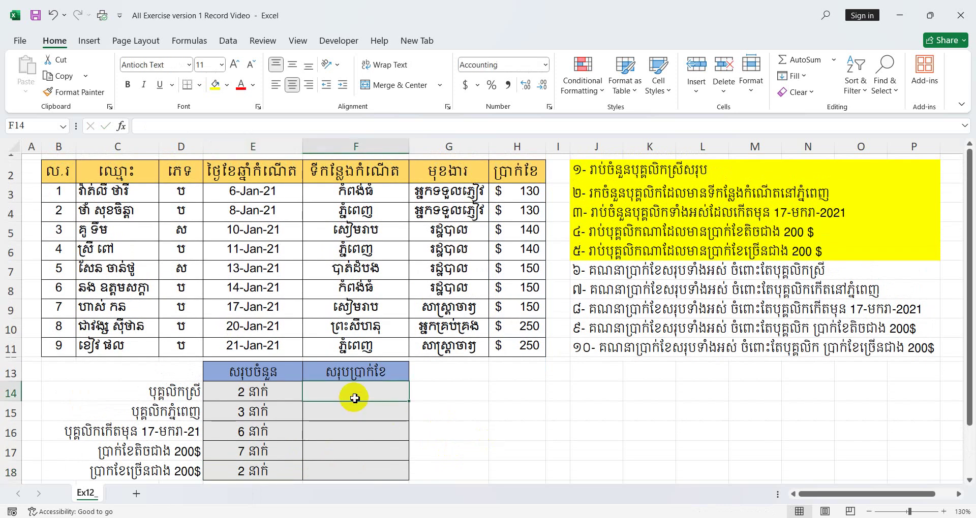
click(616, 274)
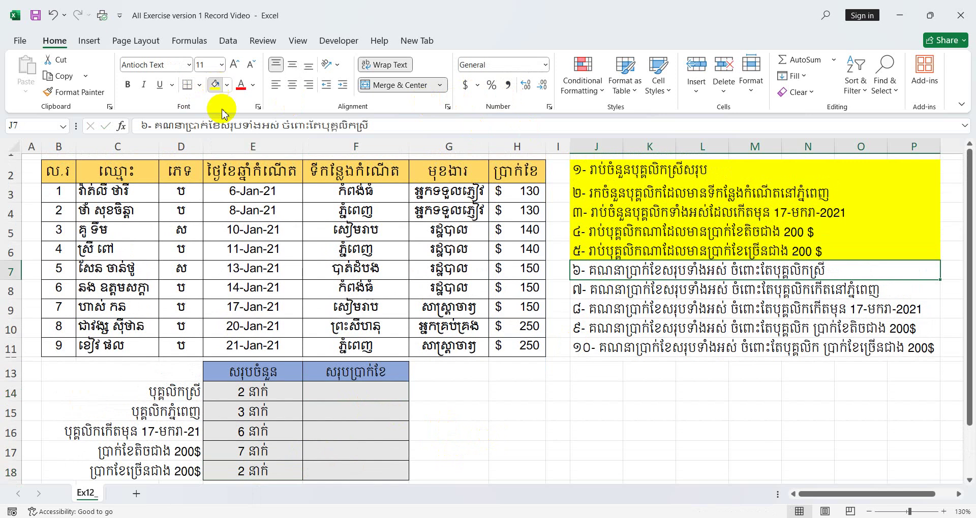
click(216, 84)
In F14, total the female staff's salaries from the gender and salary columns with =SUMIF(D3:D11,"ស",H3:H11).
click(355, 396)
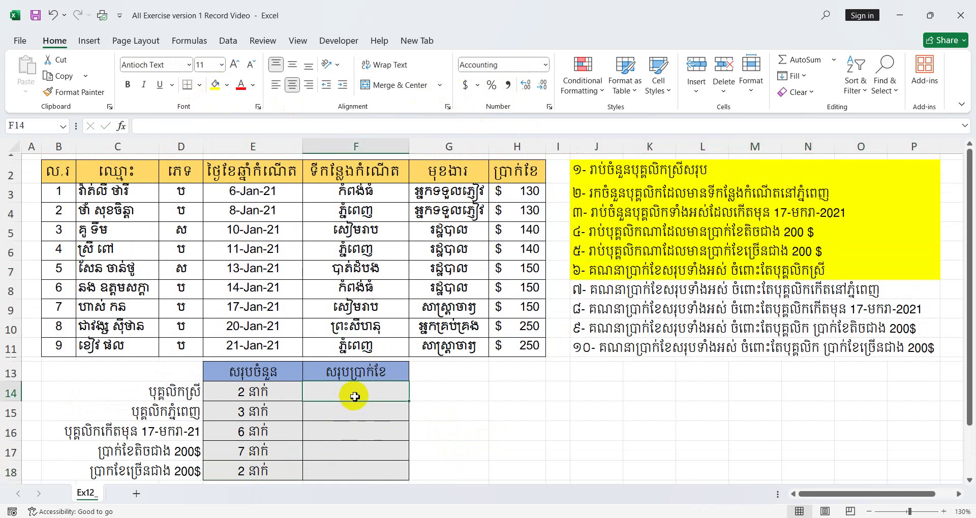
text(=SUMIF)
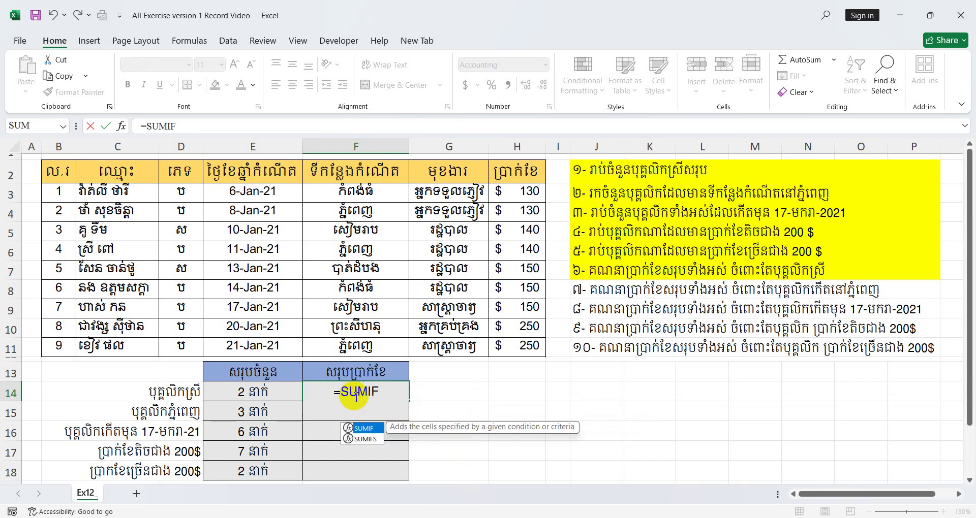
text(()
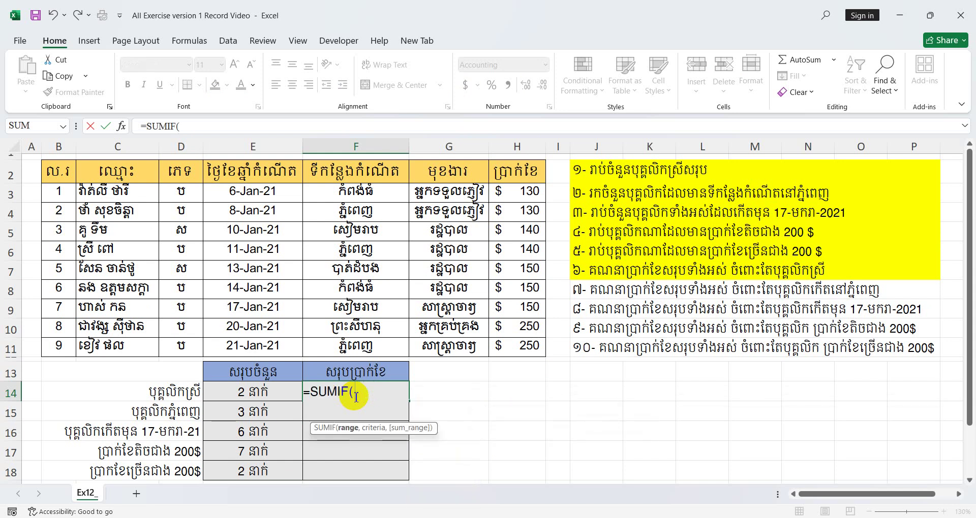
click(186, 199)
drag(186, 199, 185, 345)
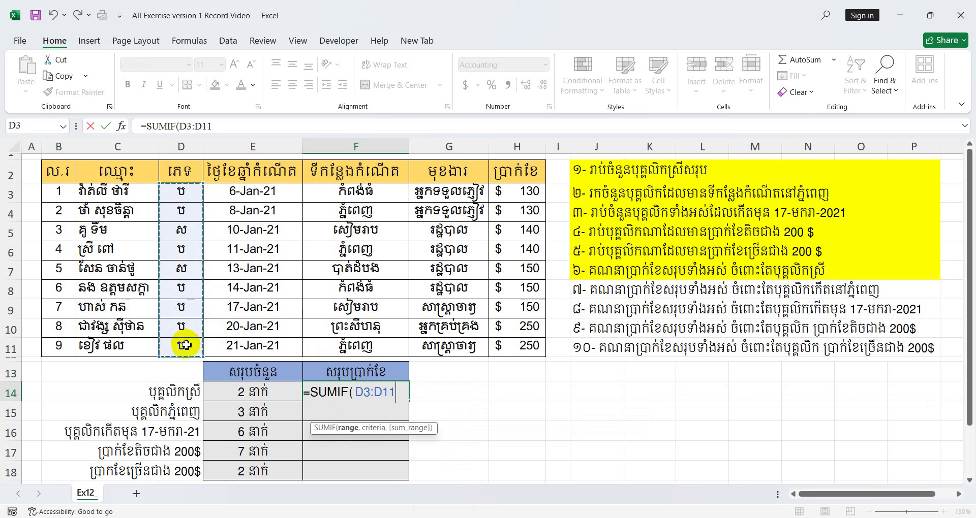
text(,)
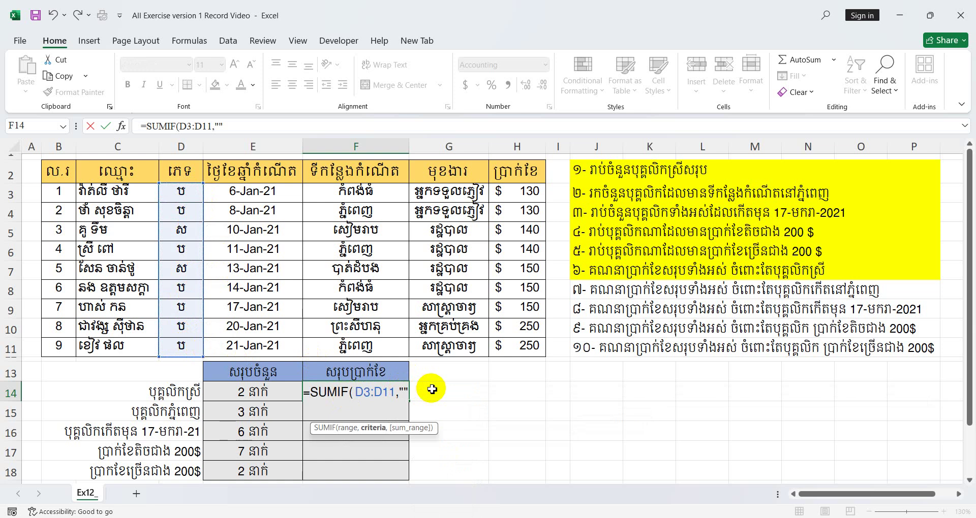
text(ស)
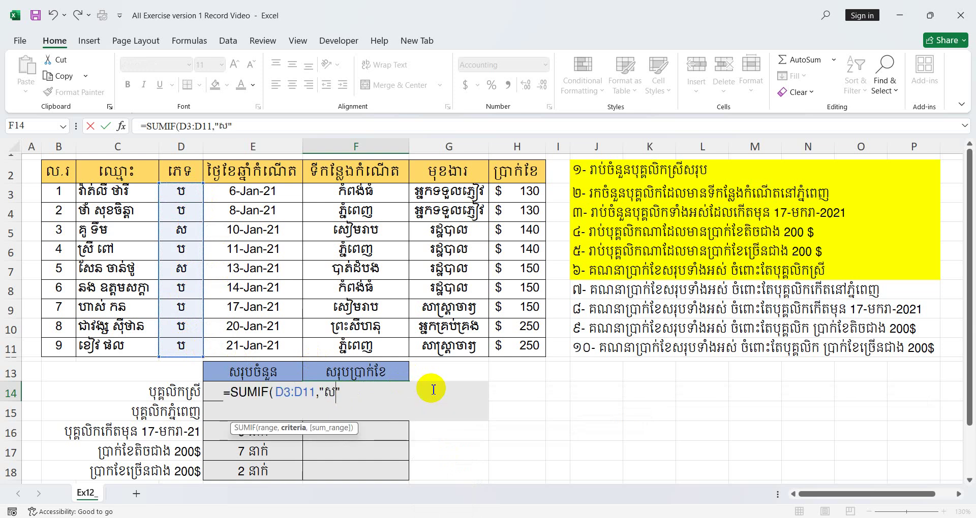
click(377, 392)
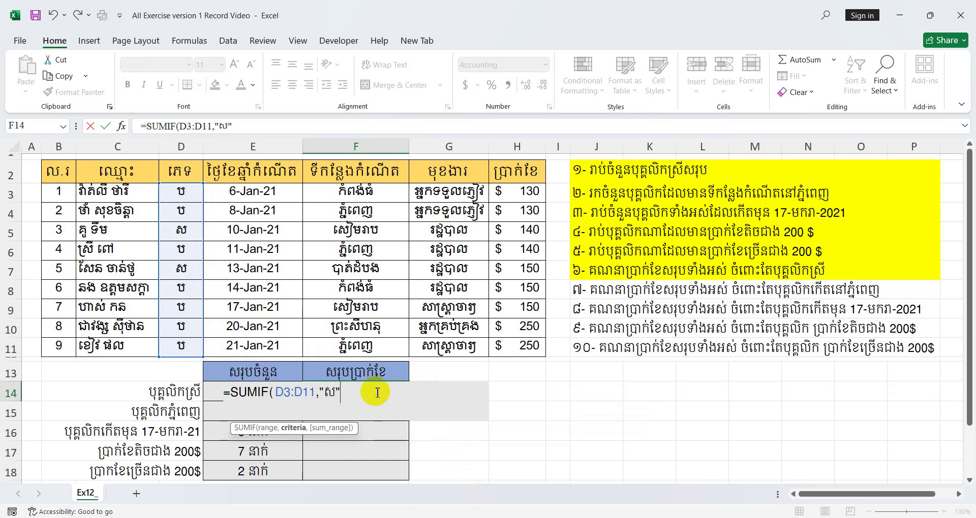
text(ុំ)
key(BackSpace)
key(BackSpace)
text(,)
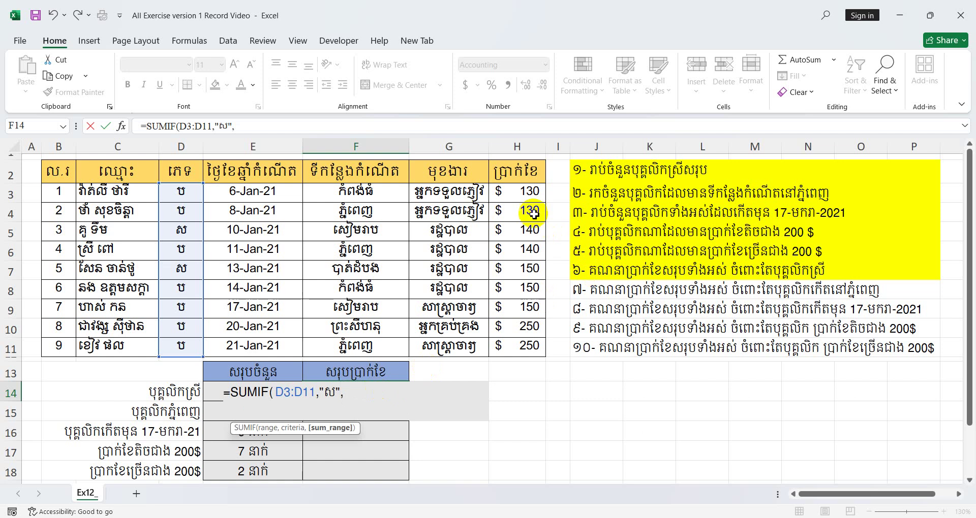
drag(517, 191, 523, 346)
text())
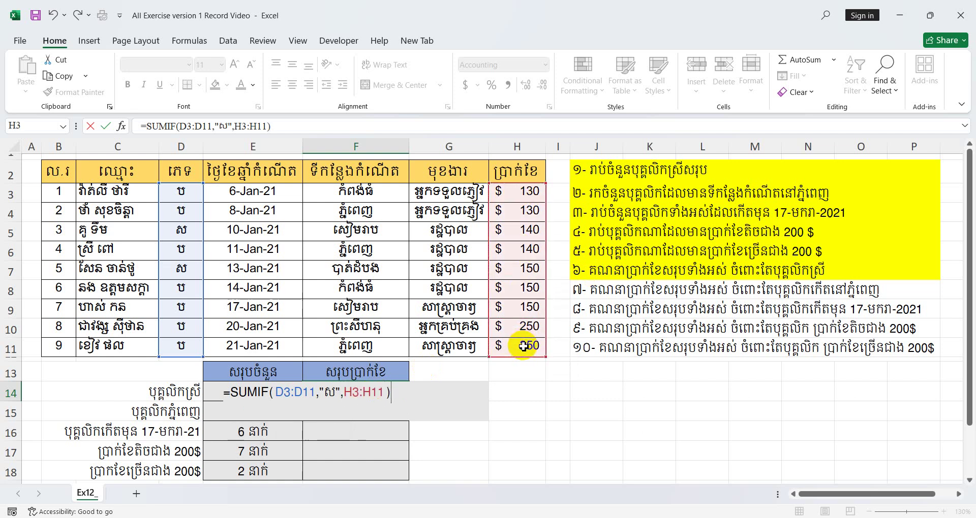
key(Return)
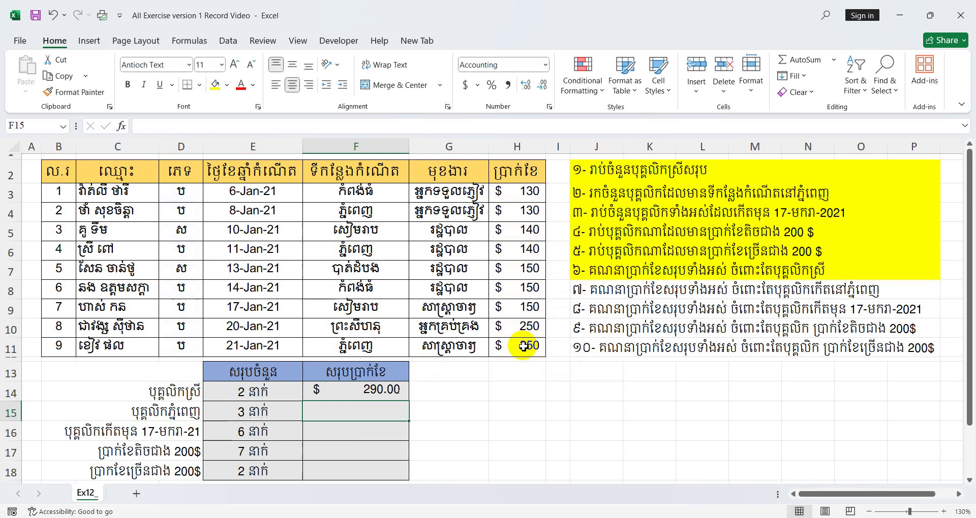
click(355, 394)
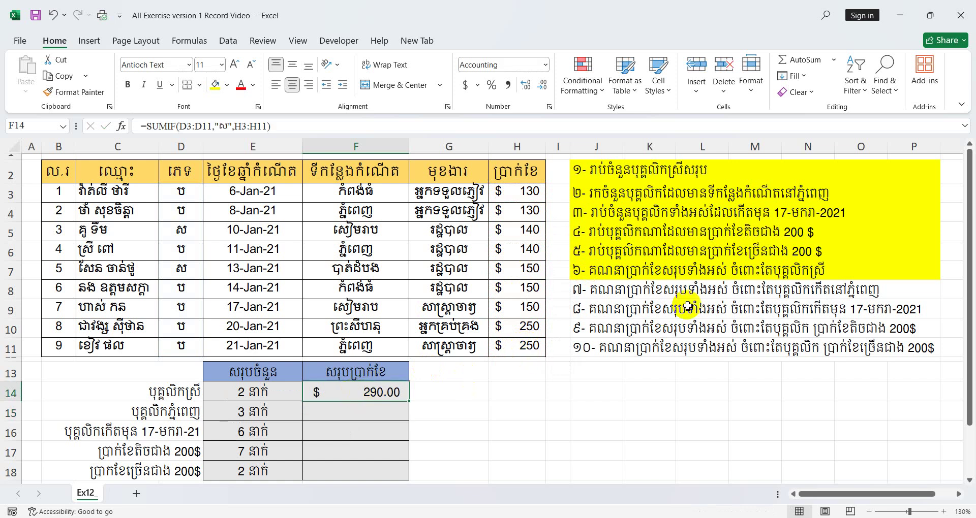
Highlight the seventh question, in cell J8, with a yellow fill.
click(621, 297)
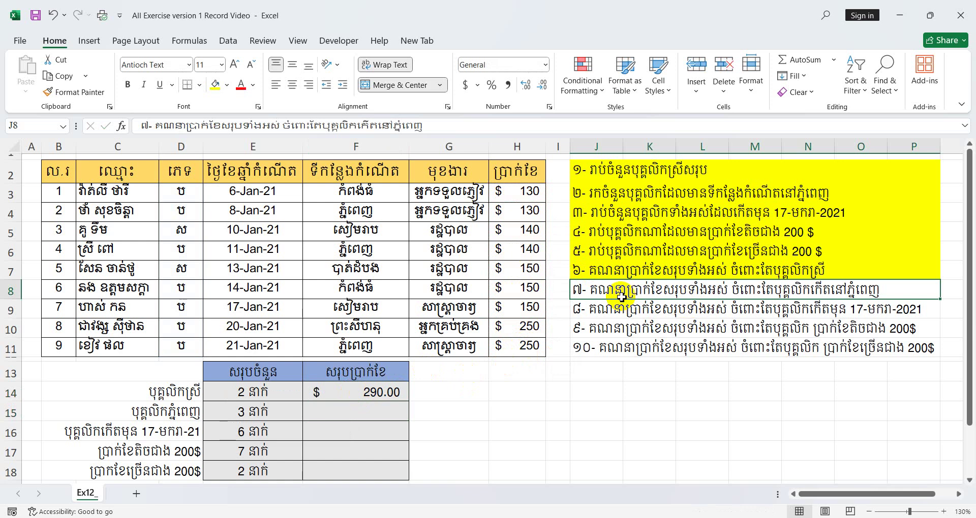
right_click(630, 292)
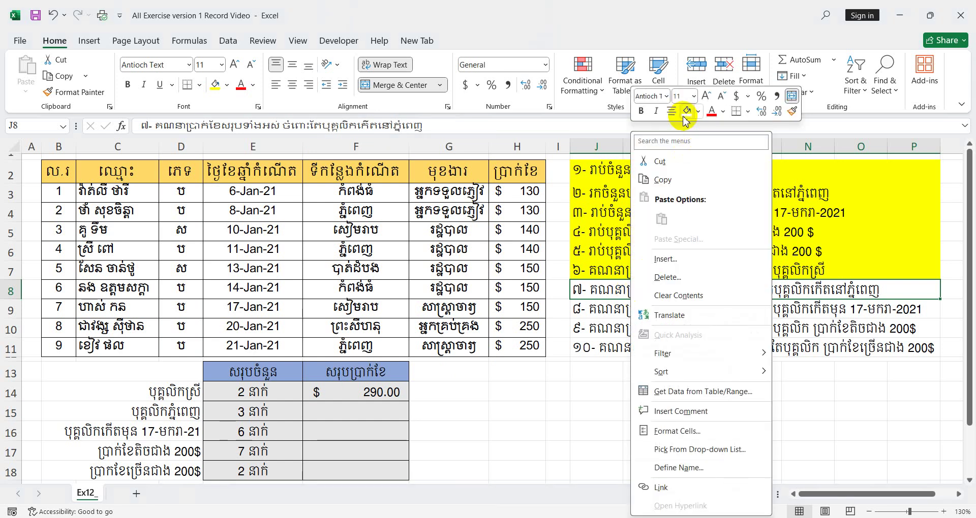
click(686, 111)
In F15, total the salaries of staff born in Phnom Penh from the birthplace and salary columns with =SUMIF(F3:F11,"ភ្នំពេញ",H3:H11).
click(333, 414)
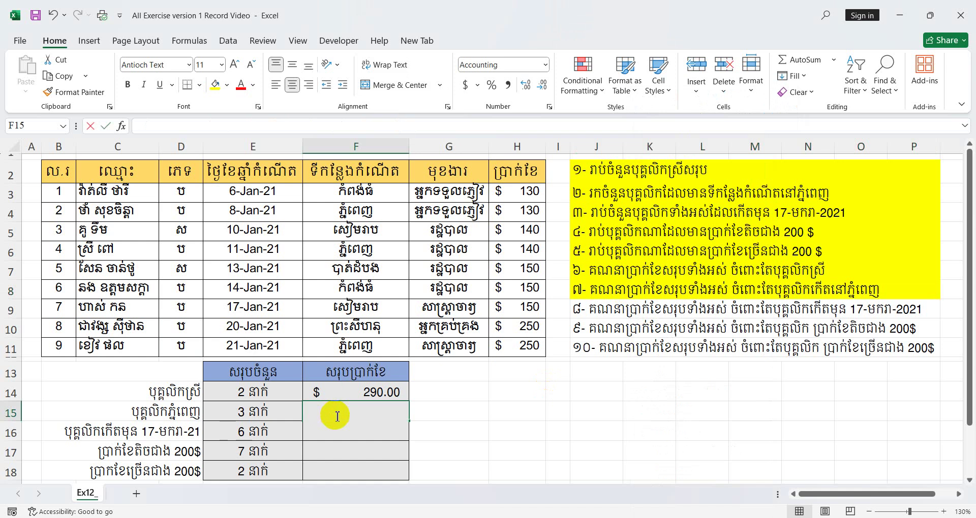
text(=SU)
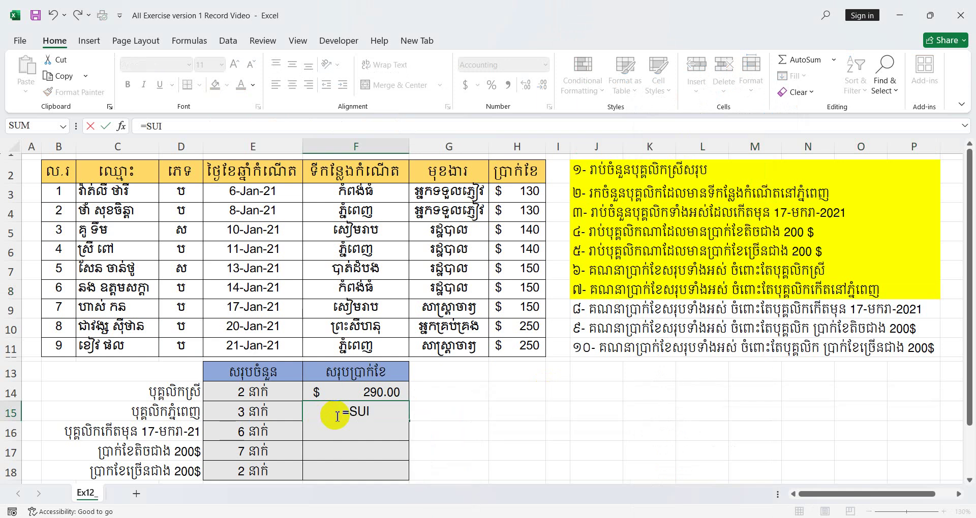
text(MIF()
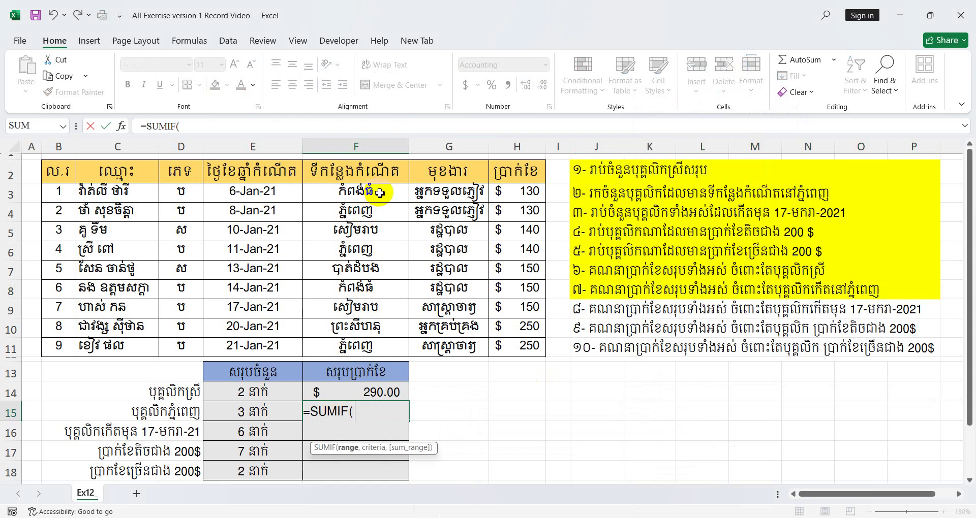
drag(380, 193, 379, 349)
text(,)
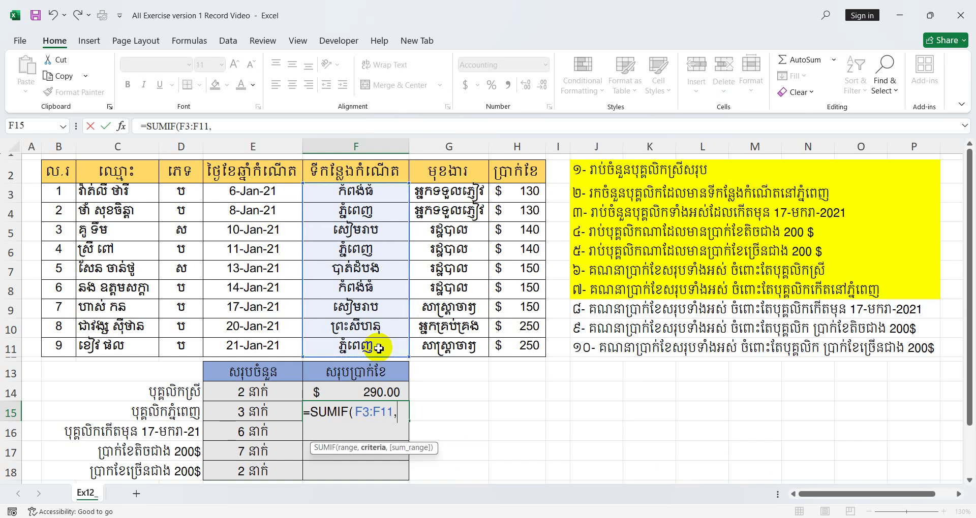
text("")
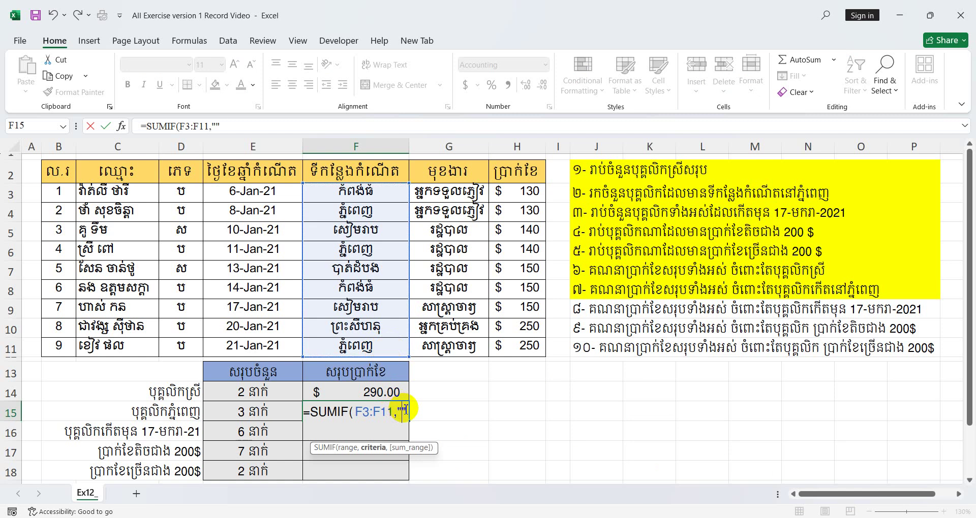
text(ភ)
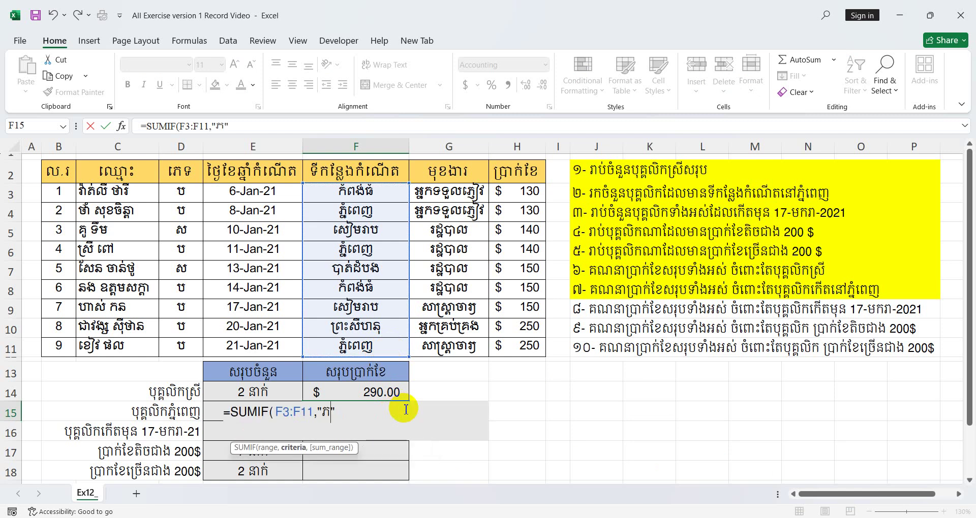
text(្នំពេញ)
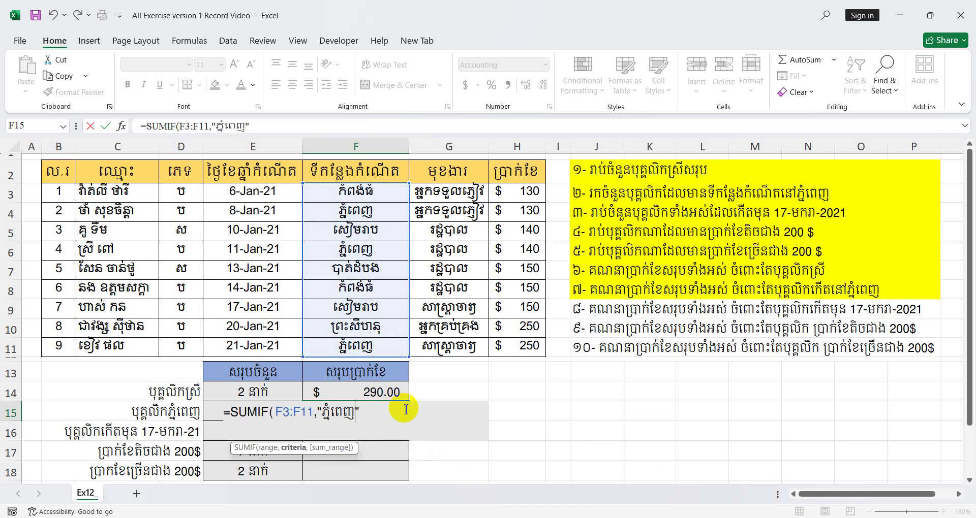
click(380, 414)
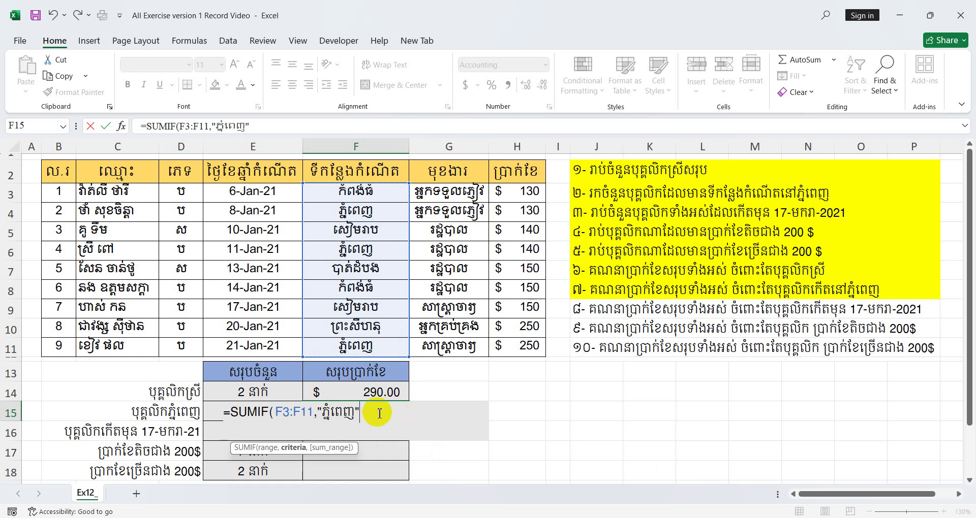
text(,)
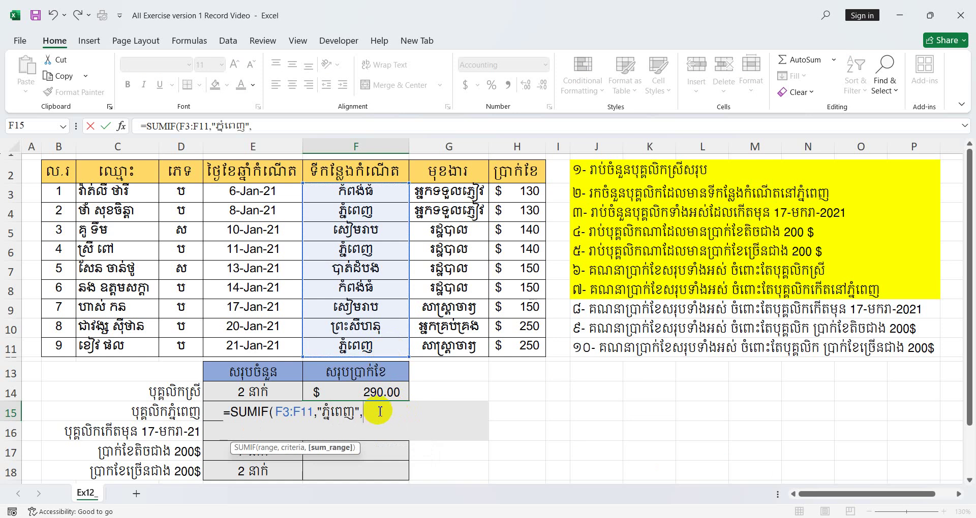
drag(517, 192, 521, 349)
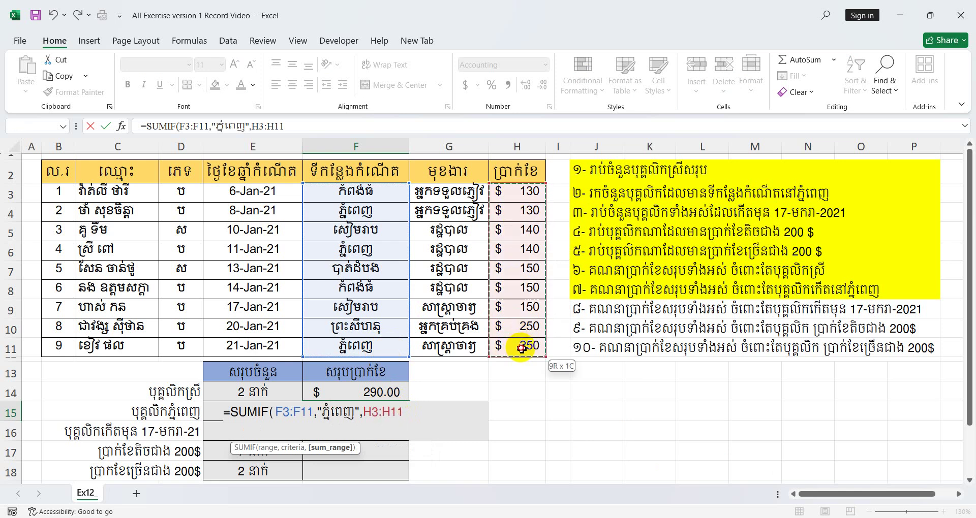
text())
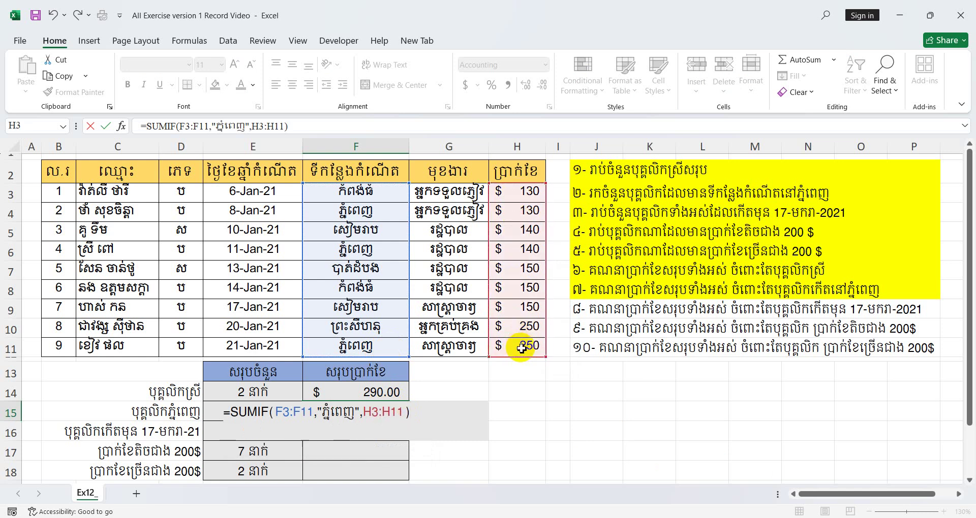
key(Return)
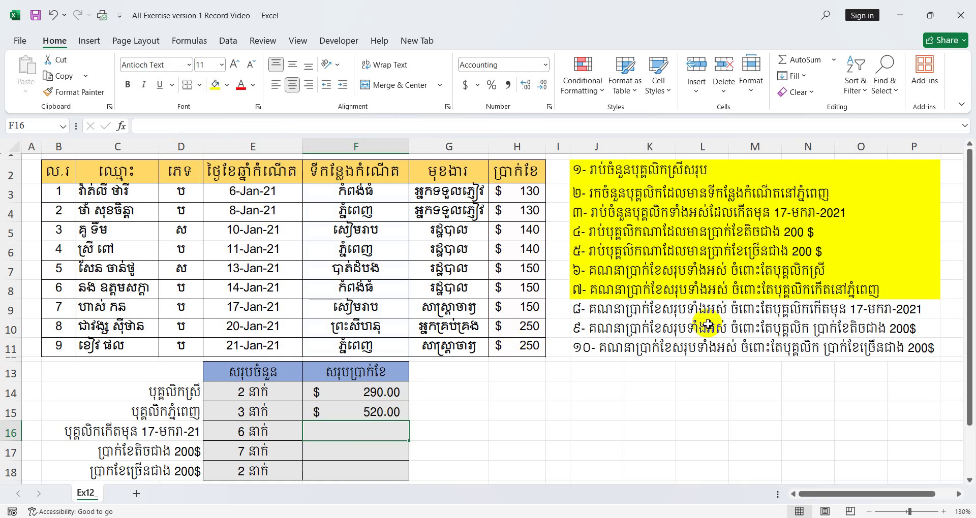
Highlight the eighth question, in cell J9, with a yellow fill.
click(629, 311)
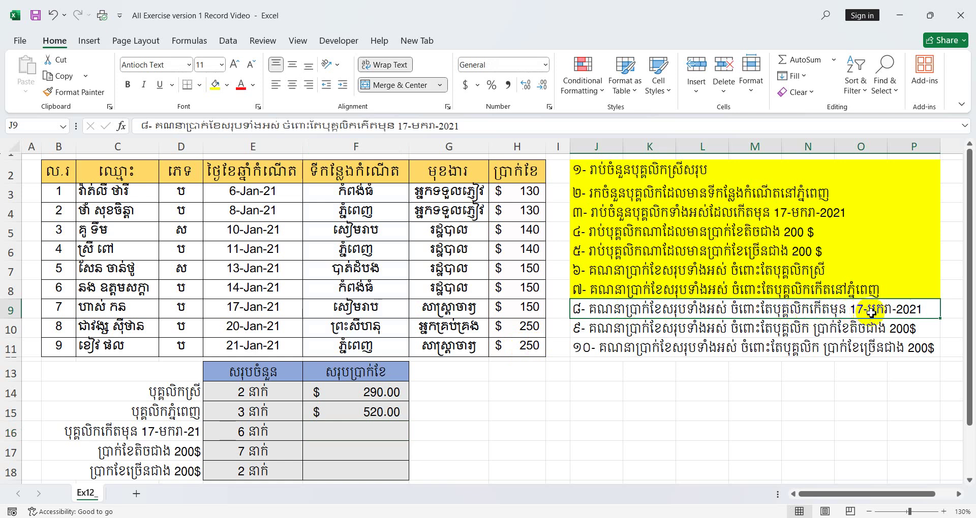
right_click(678, 313)
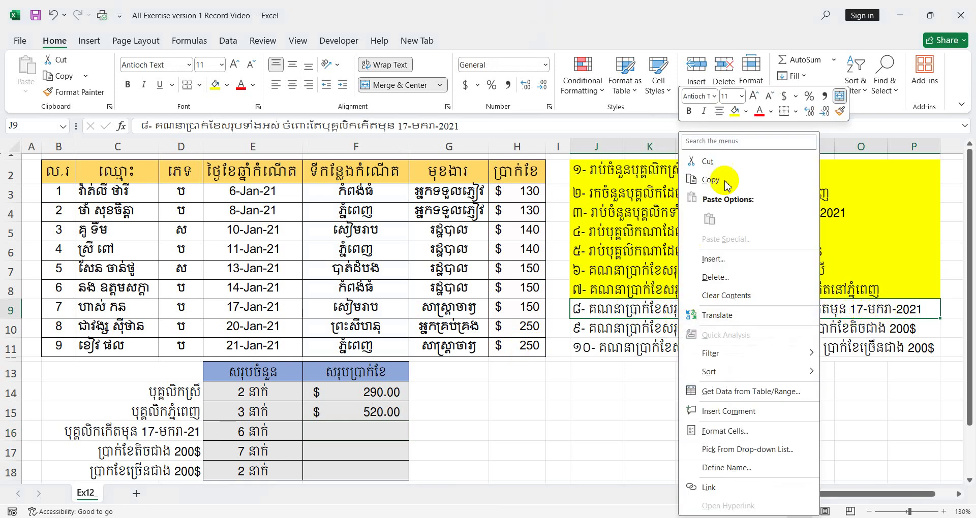
key(Escape)
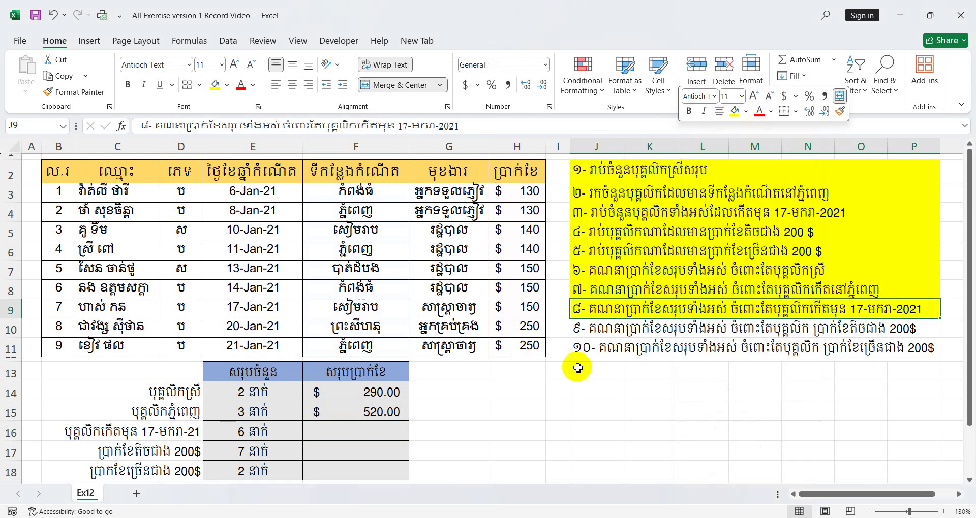
In F16, total the salaries of staff born before 17 January 2021 with =SUMIF(E3:E11,"<17-Jan-21",H3:H11).
click(345, 435)
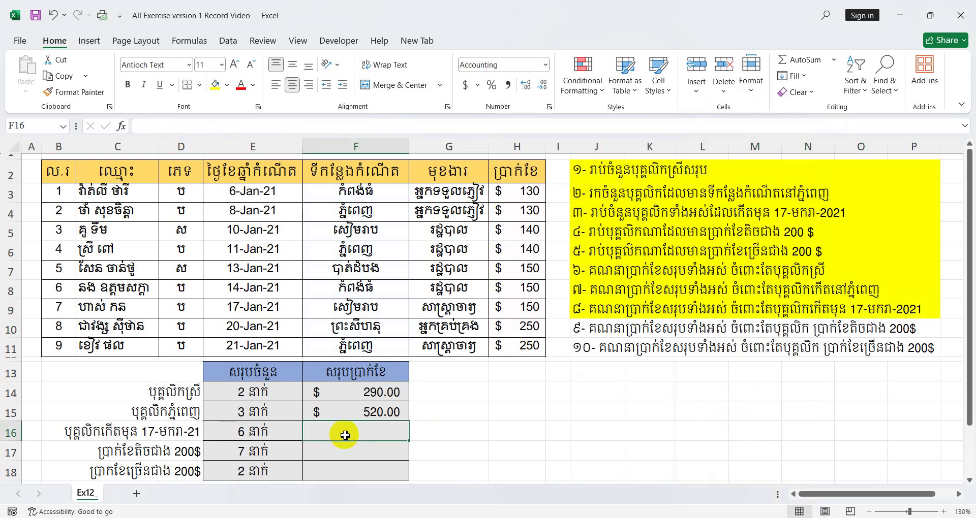
text(=SUMIF)
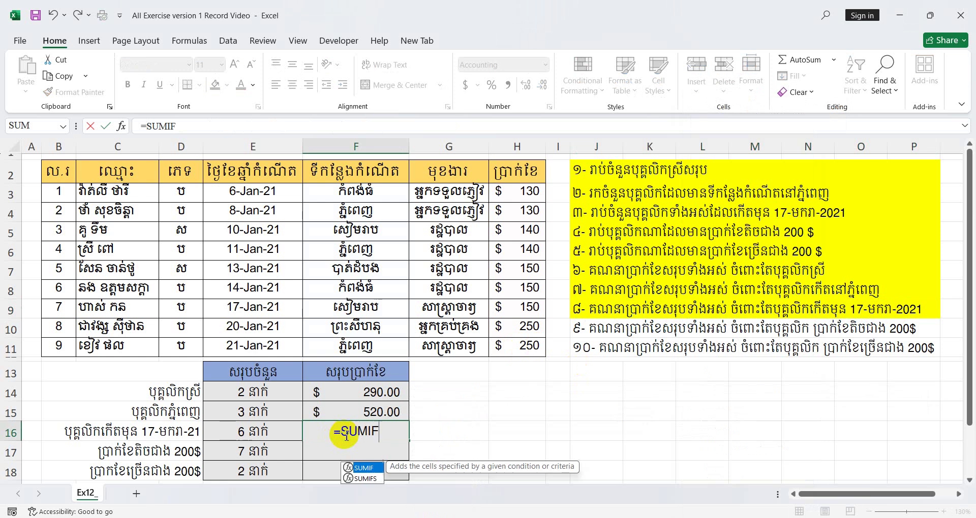
text(()
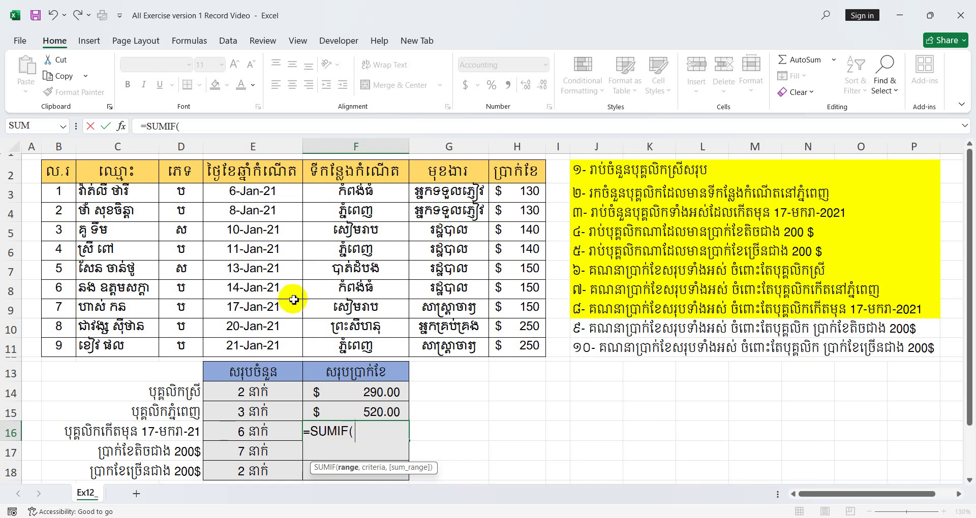
drag(269, 191, 278, 341)
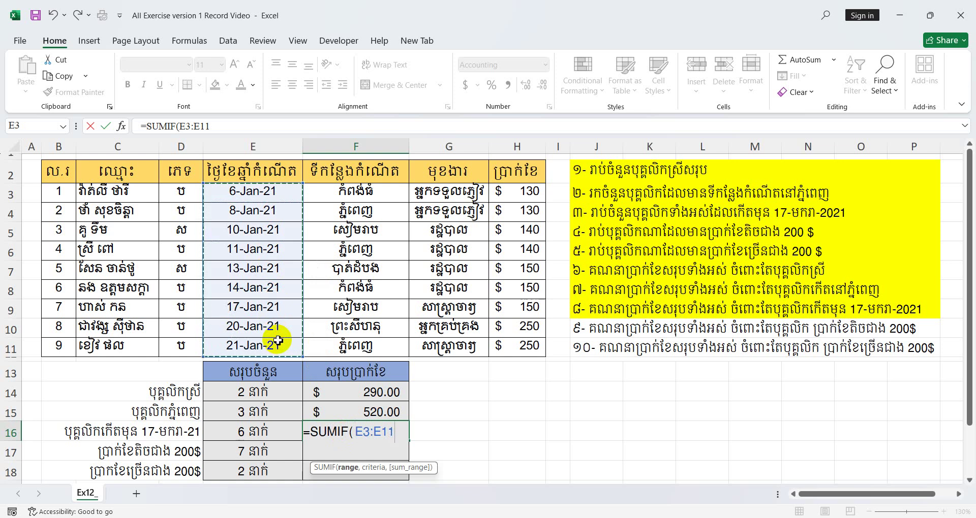
text(,")
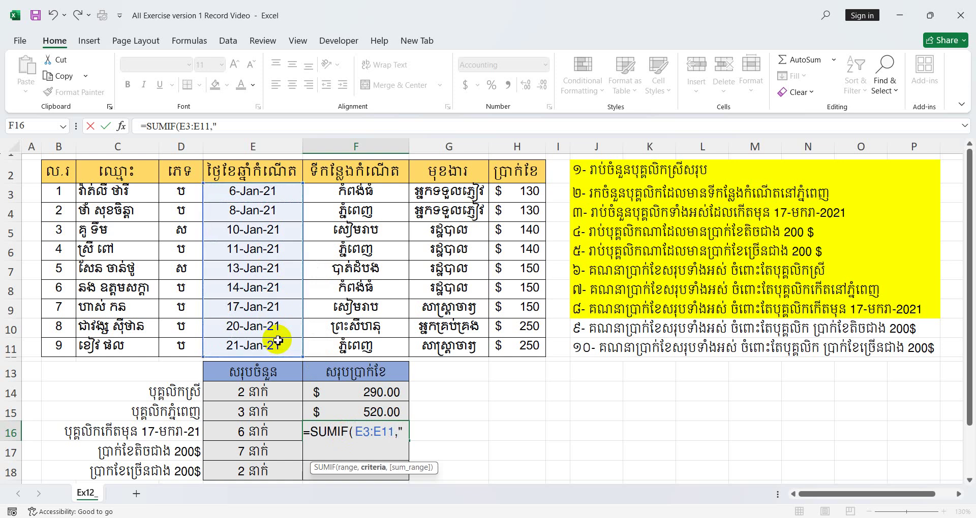
text(17)
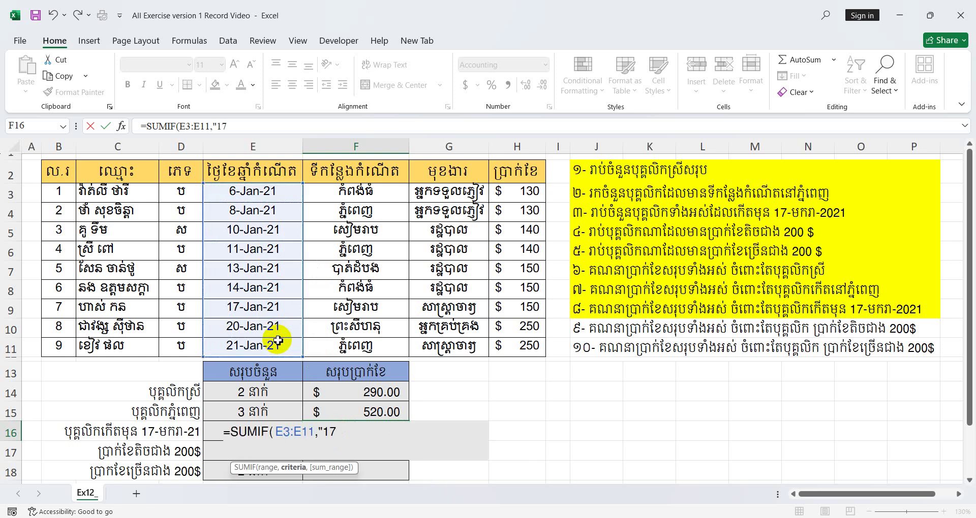
key(BackSpace)
key(BackSpace)
text(<17-Jan-21")
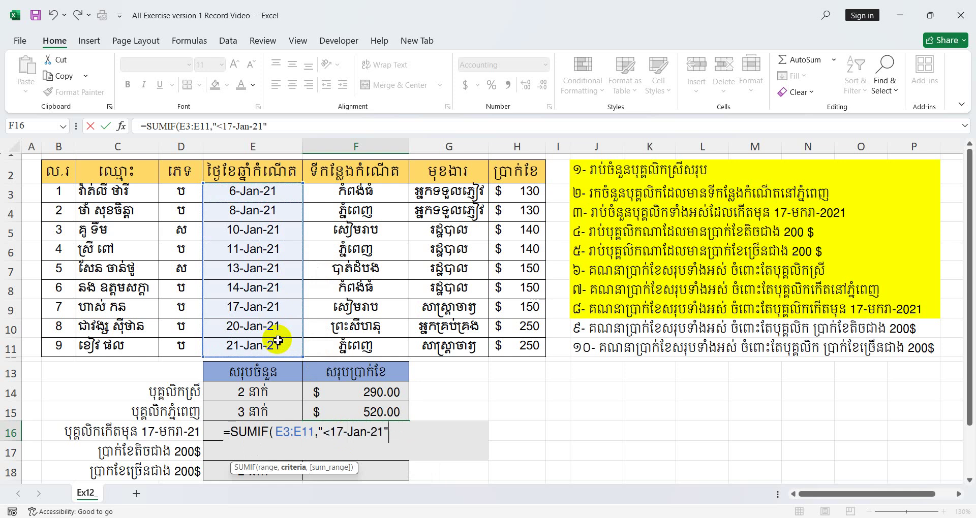
text(,)
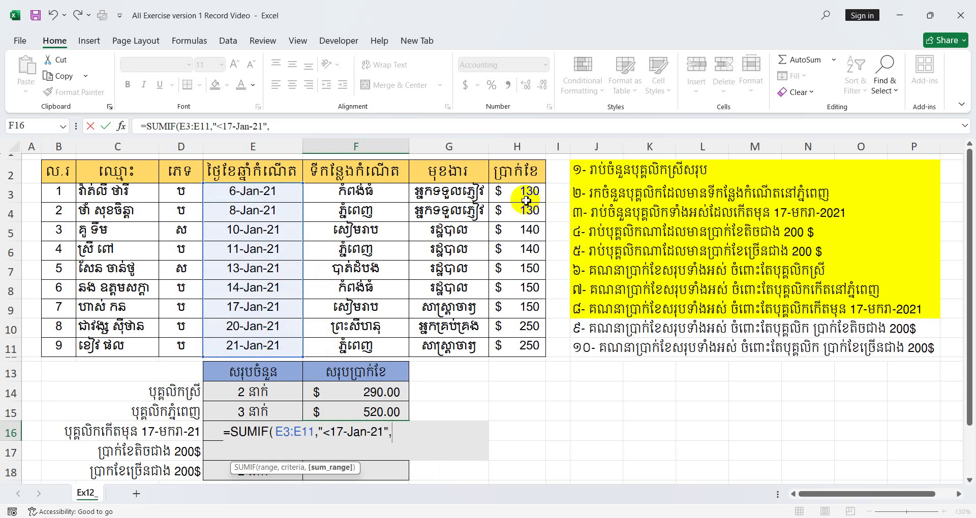
drag(515, 192, 524, 349)
text())
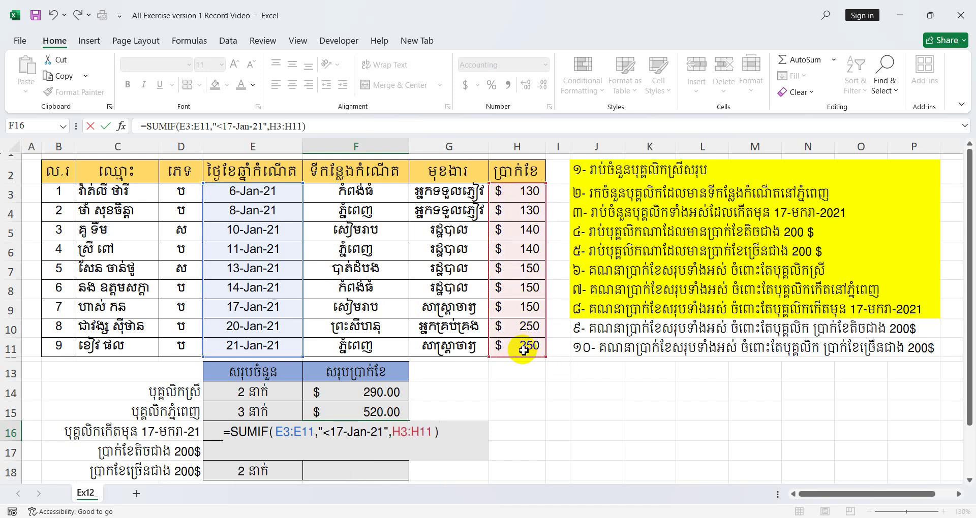
key(Return)
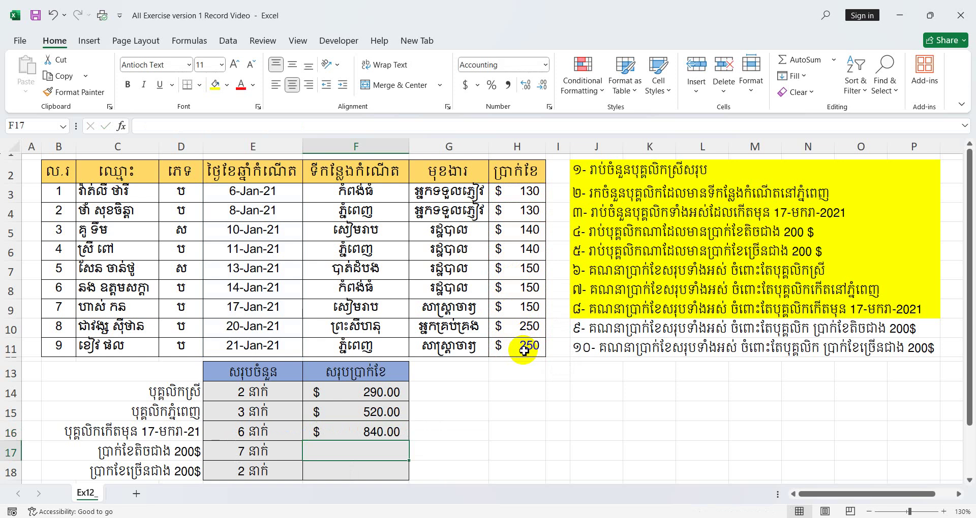
Highlight the ninth question, in cell J10, with a yellow fill.
click(604, 331)
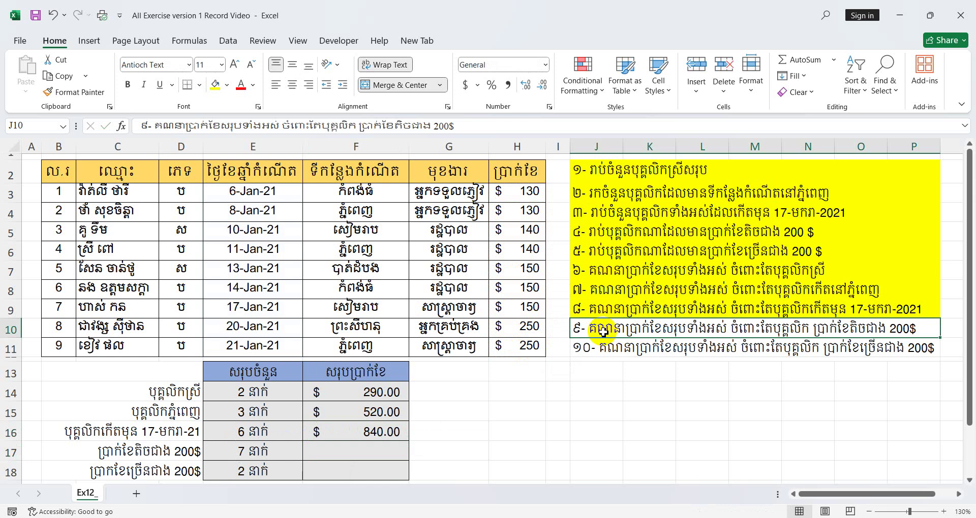
right_click(603, 332)
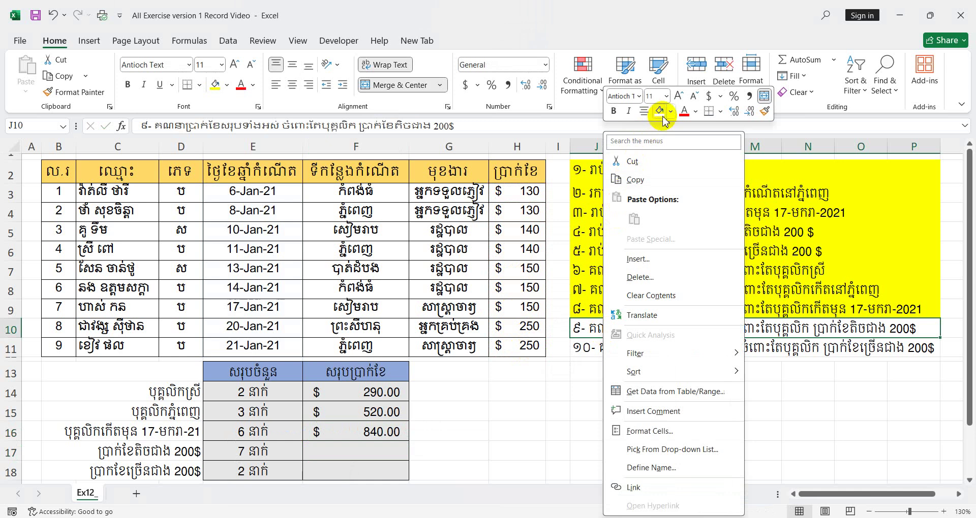
key(Escape)
In F17, total the salaries below $200 from the salary column with =SUMIF(H3:H11,"<200").
click(333, 453)
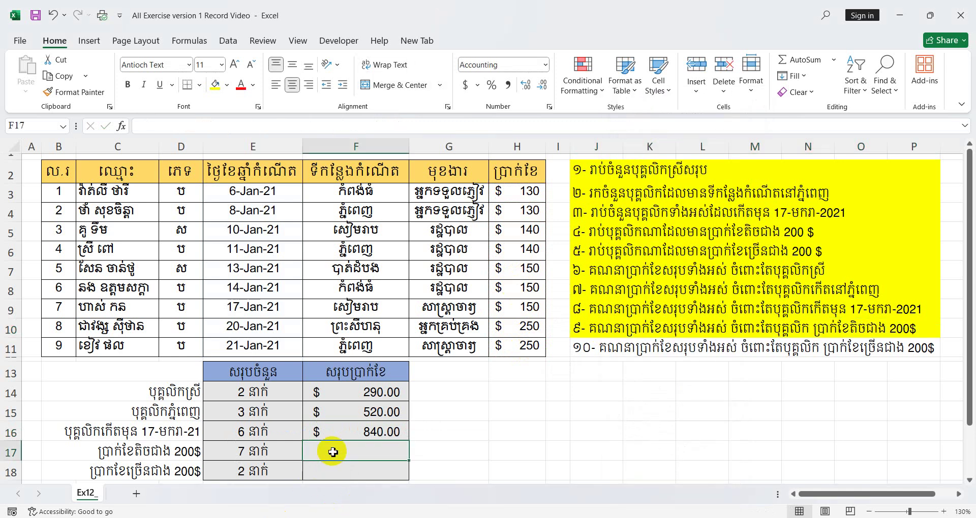
text(=SU)
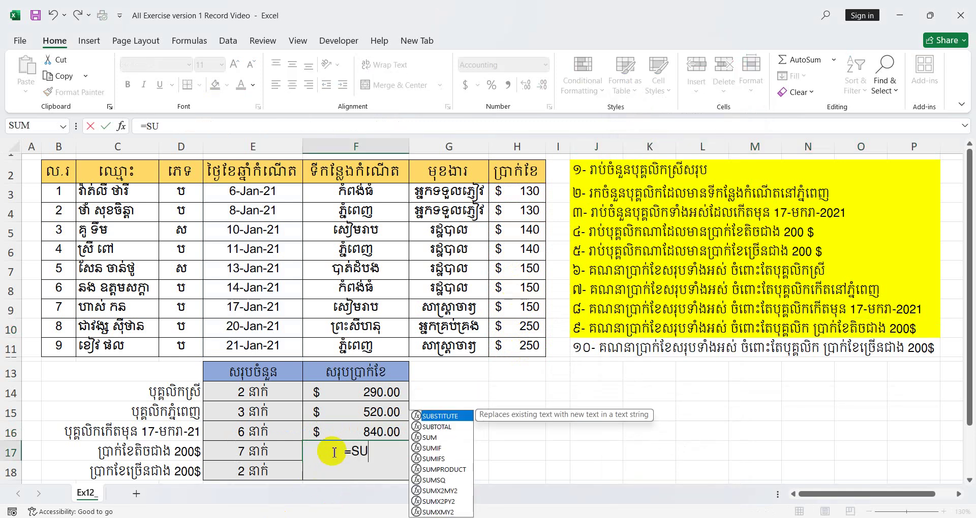
text(MIF()
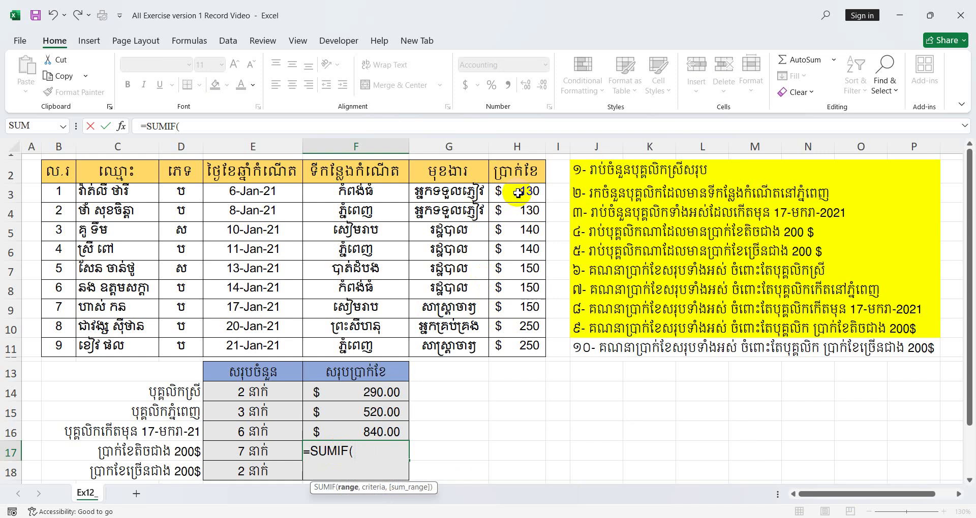
drag(519, 194, 515, 352)
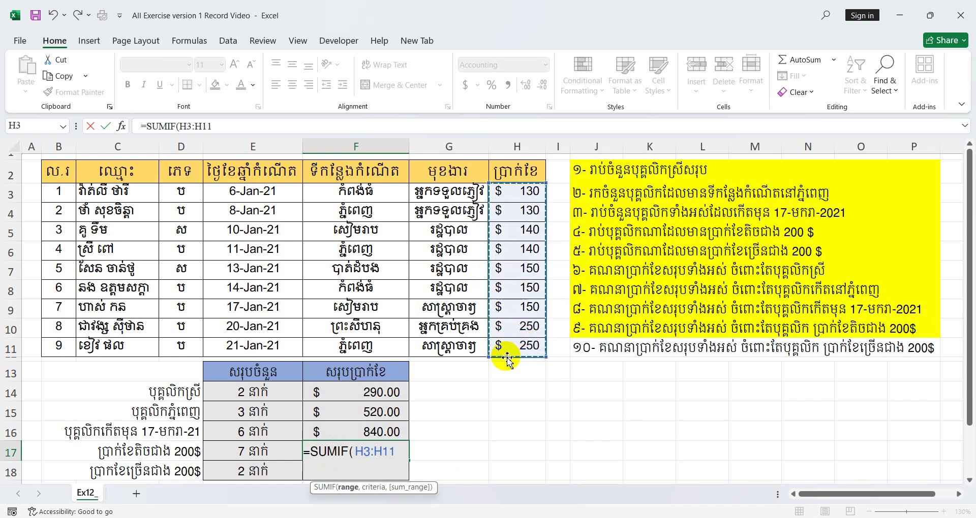
text(,")
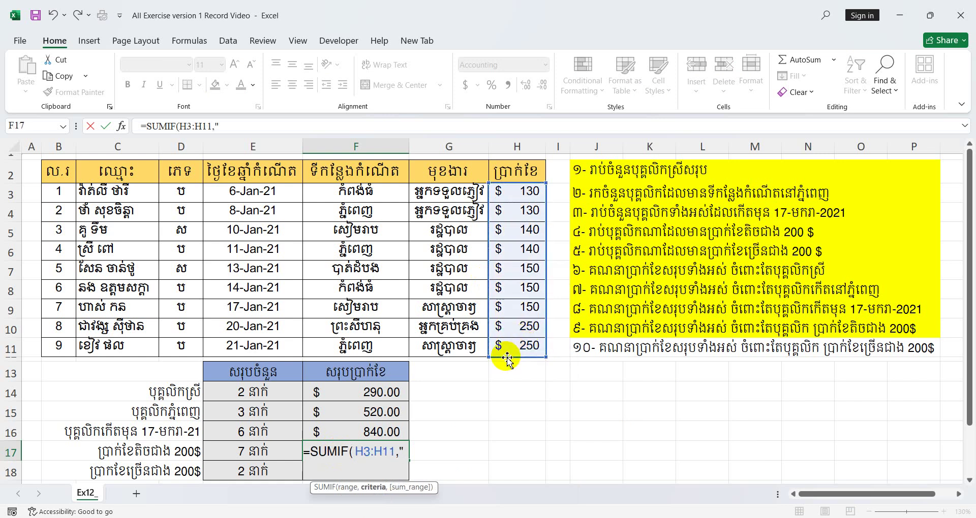
text(<200)
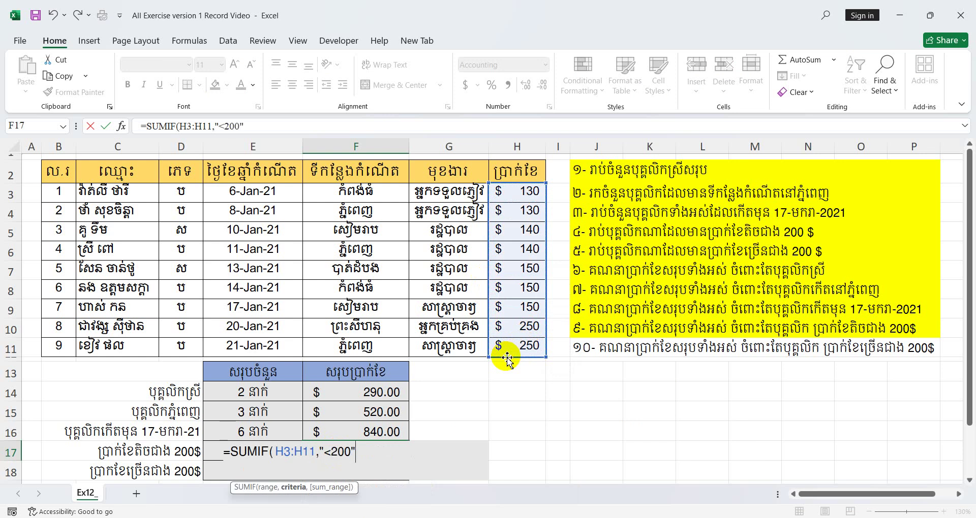
text("))
key(Return)
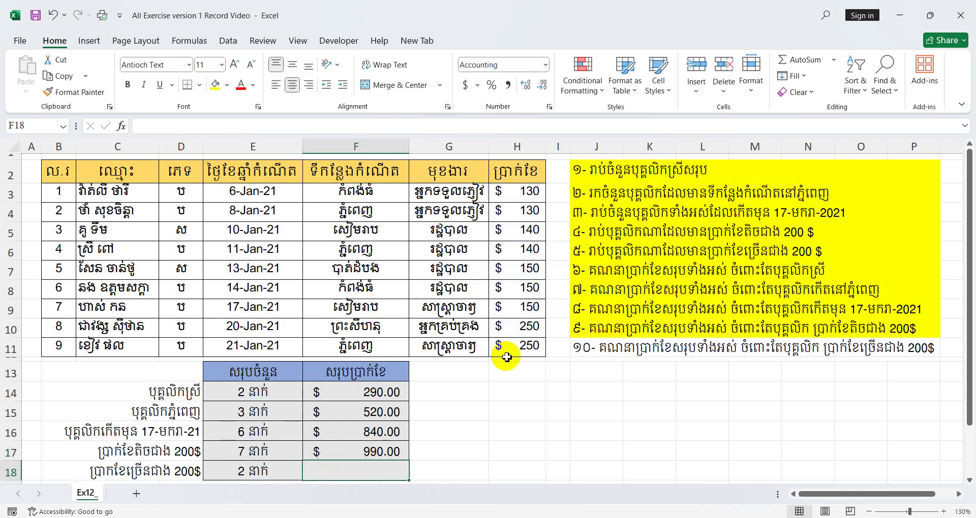
Highlight the tenth question, in cell J11, with a yellow fill.
click(587, 354)
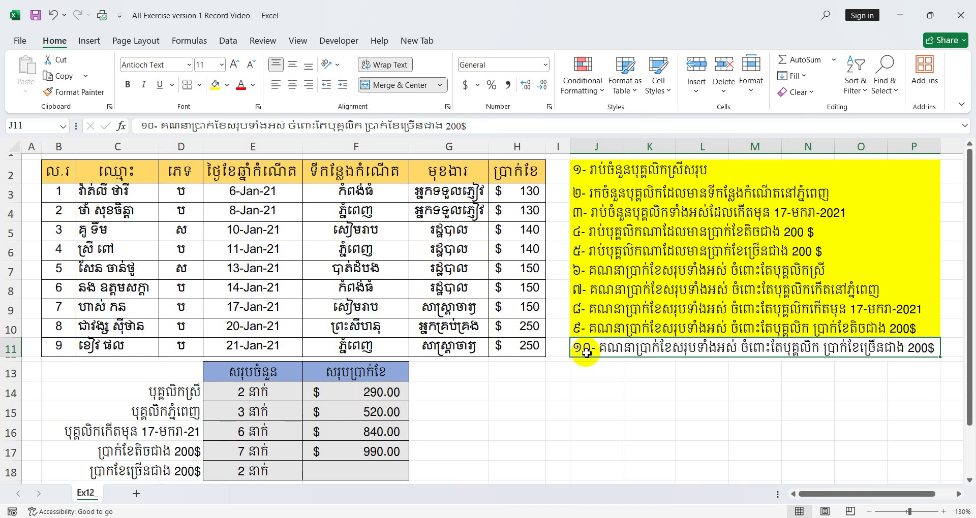
right_click(590, 356)
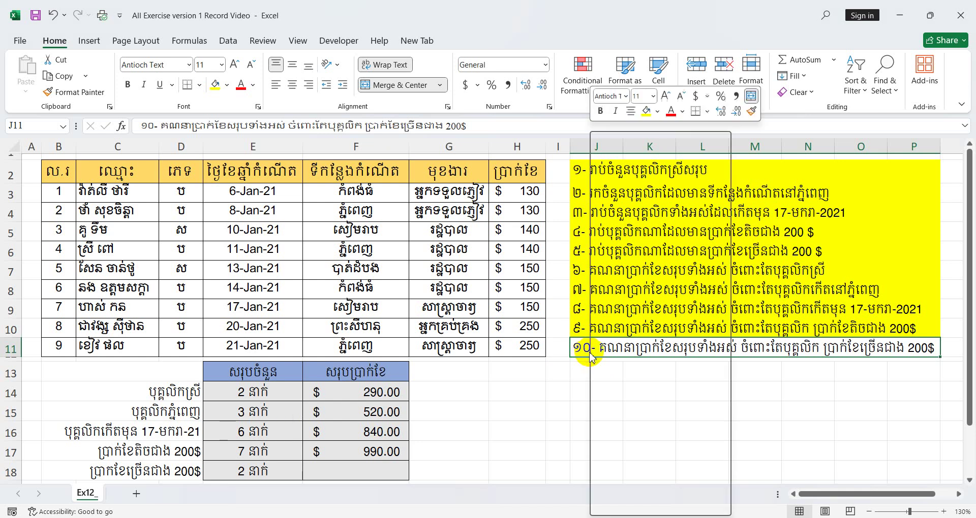
click(646, 112)
In F18, total the salaries above $200 from the salary column with =SUMIF(H3:H11,">200").
click(342, 474)
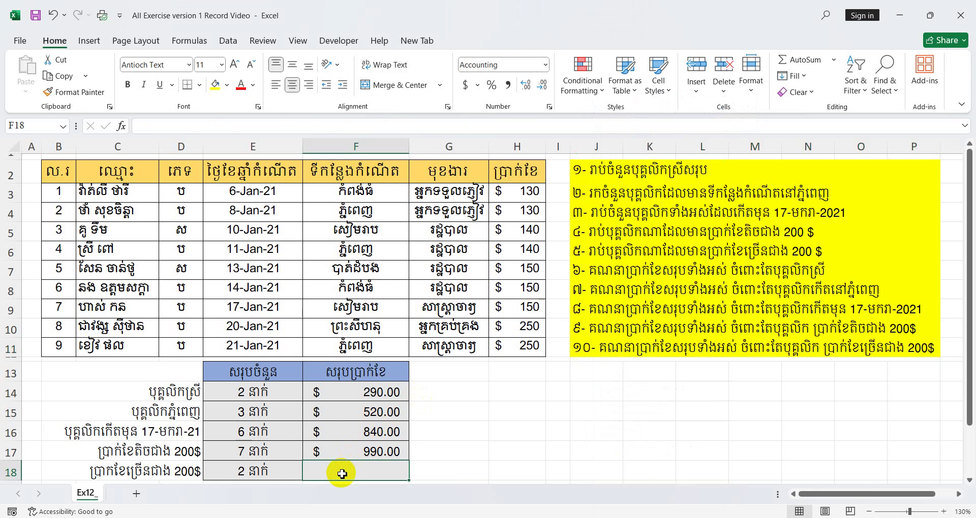
text(=)
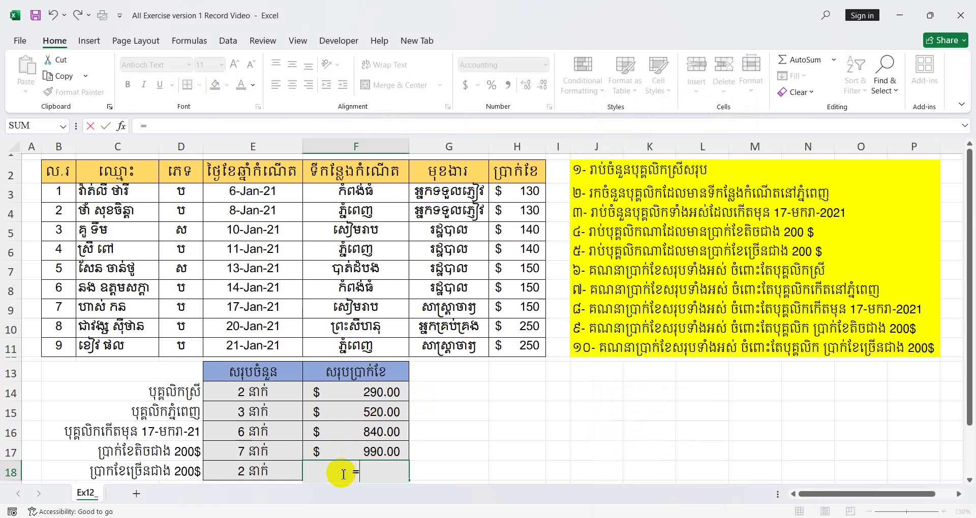
text(SUMIF()
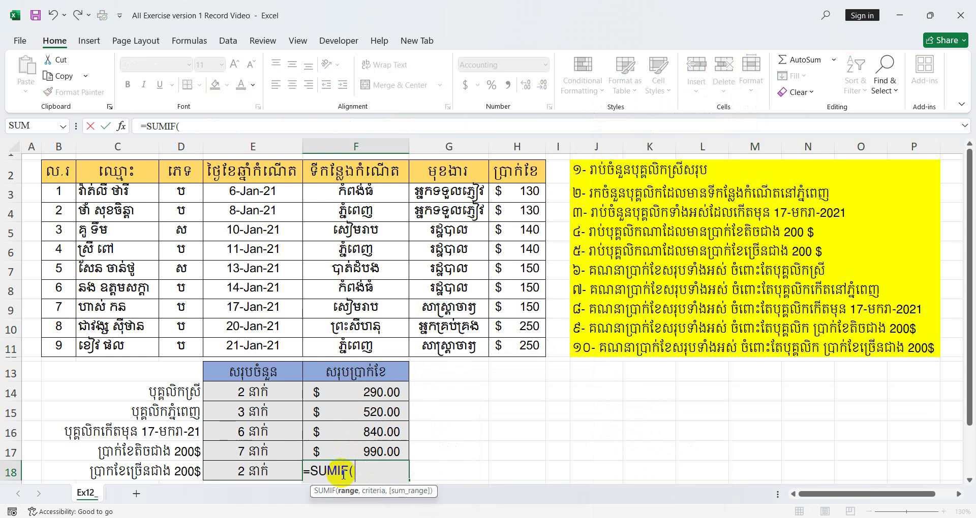
drag(523, 191, 526, 345)
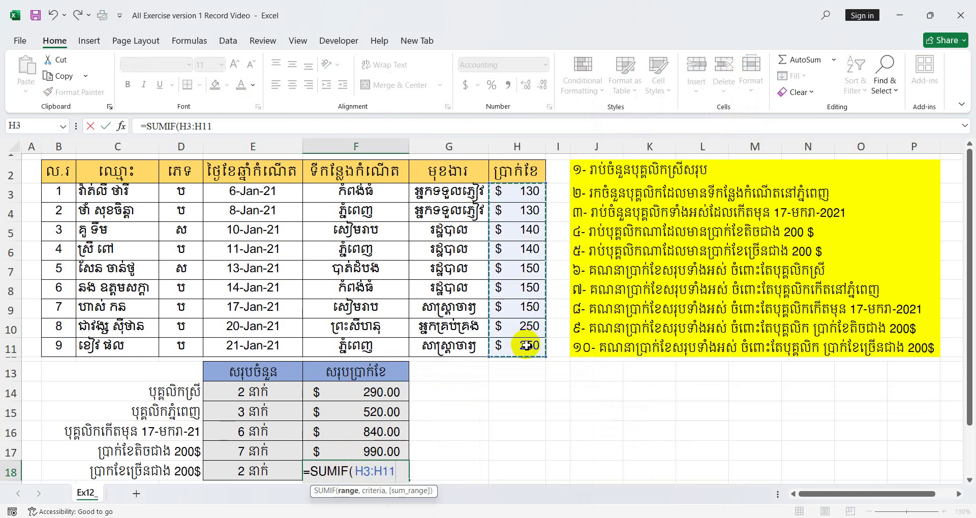
text(,")
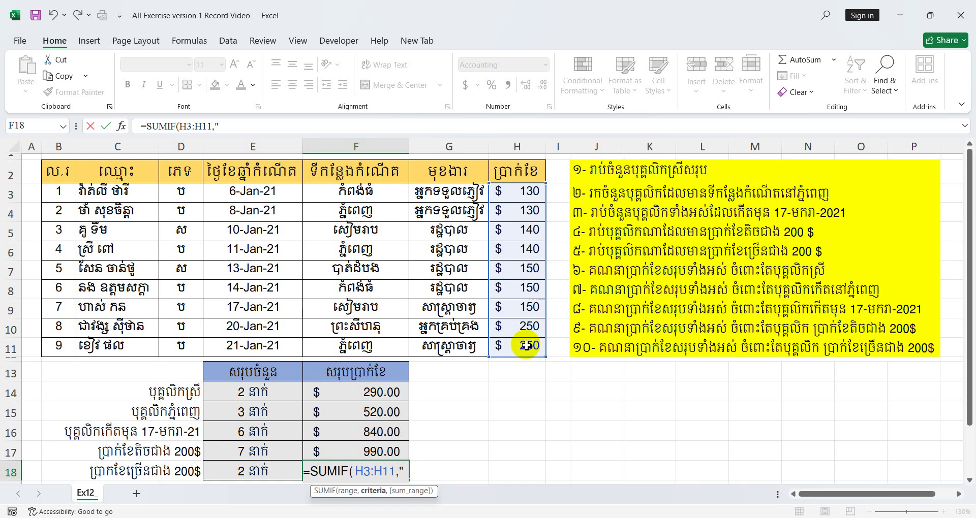
text(>2)
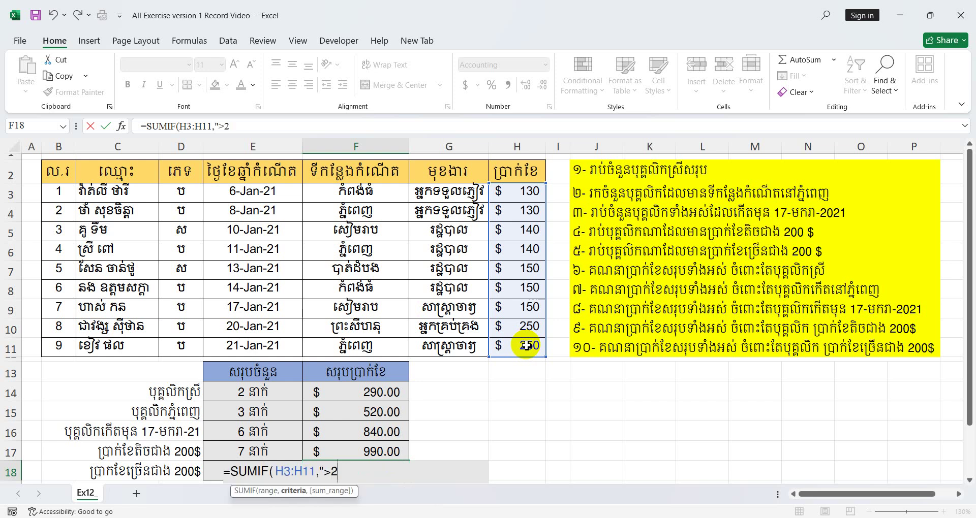
text(00"))
key(Return)
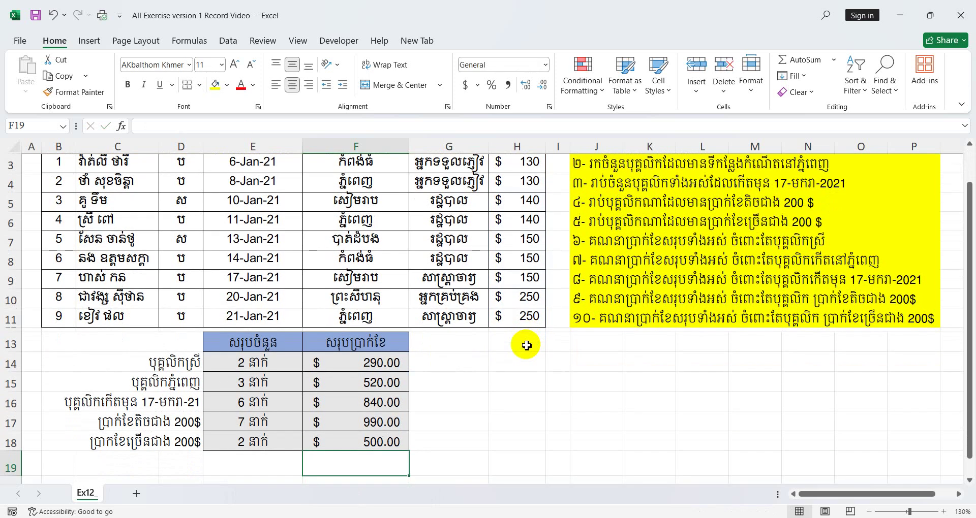
scroll(532, 366, up, 1)
click(539, 389)
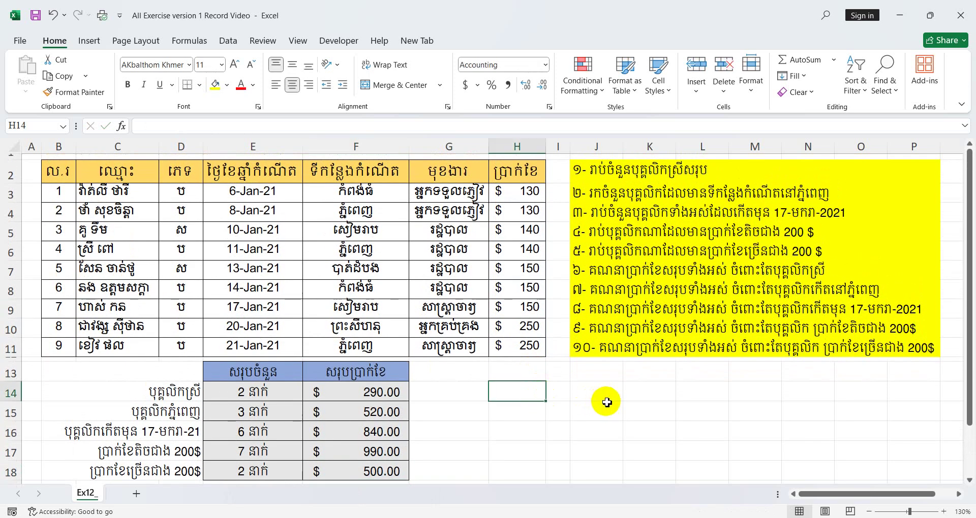